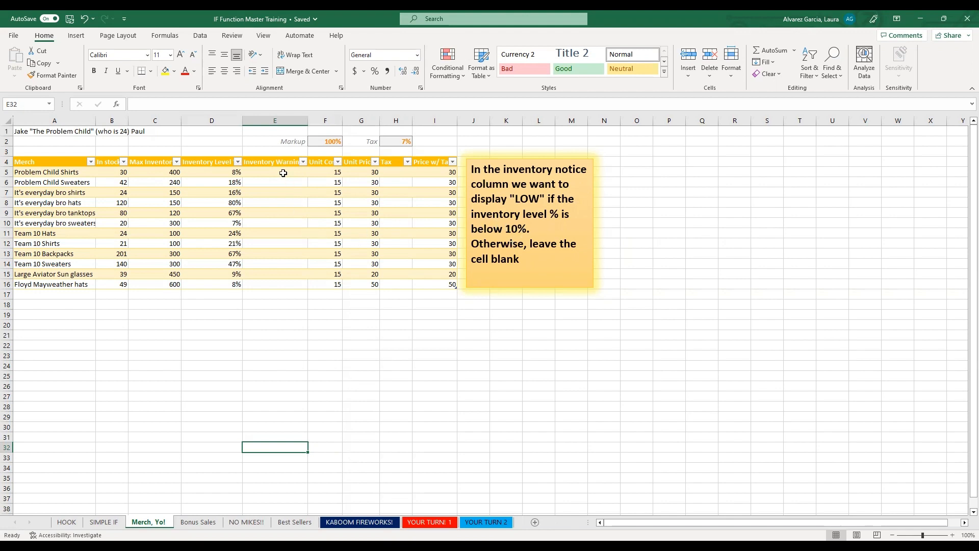
In cell E5, enter an IF formula that returns "LOW" when Inventory Level % is below 10% and an empty string otherwise.
left_click(283, 173)
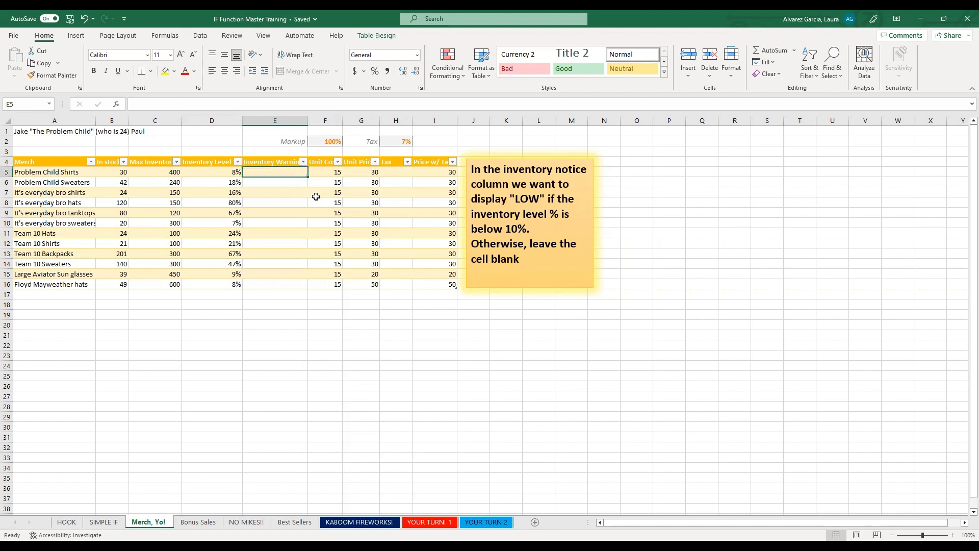
type("=")
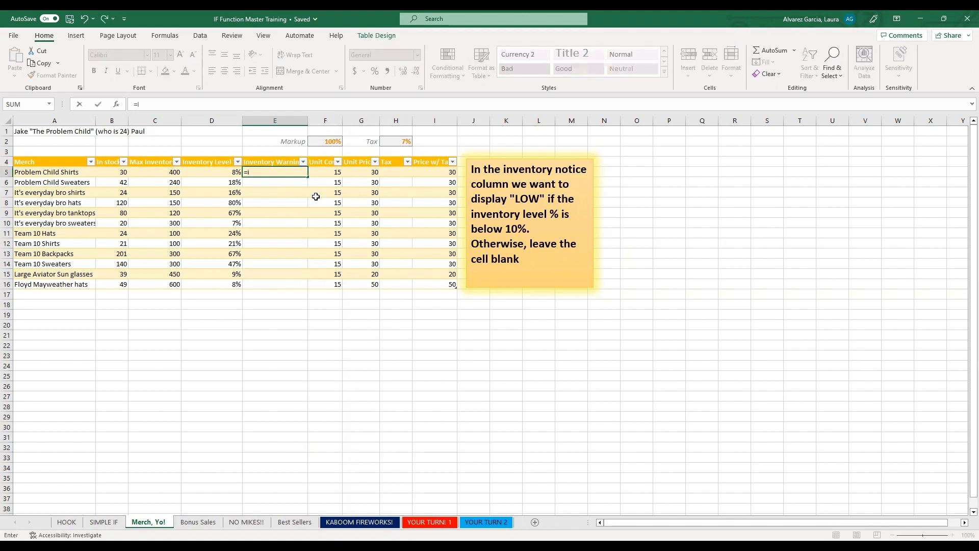
type("if")
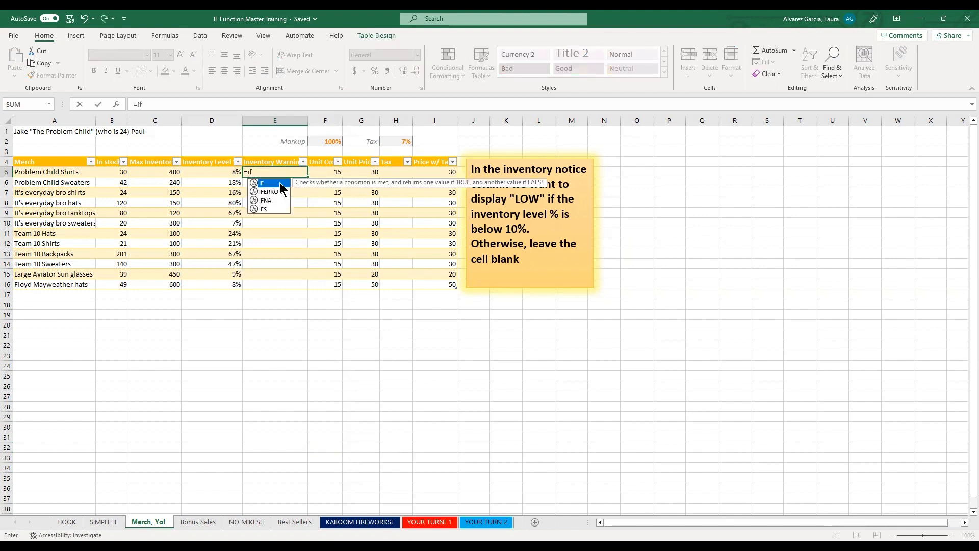
key("Tab")
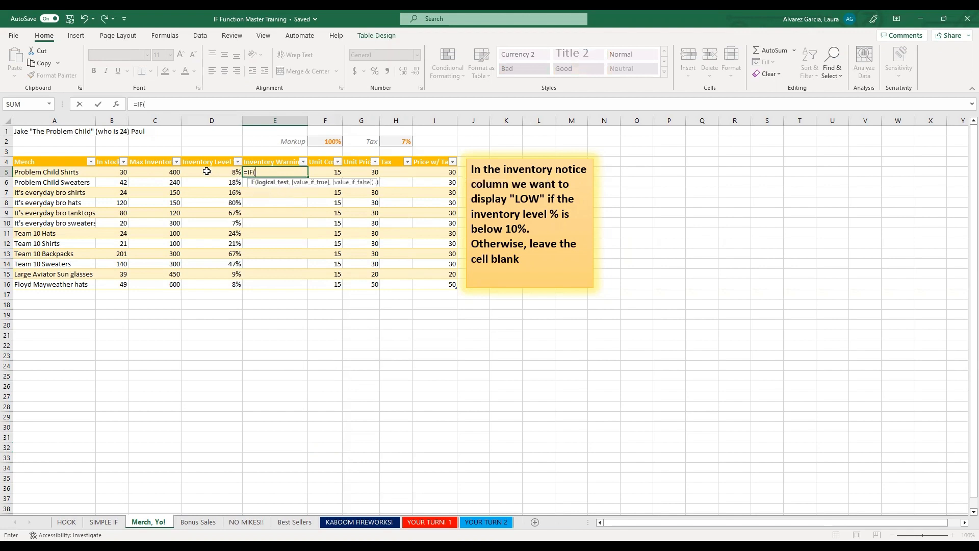
left_click(214, 171)
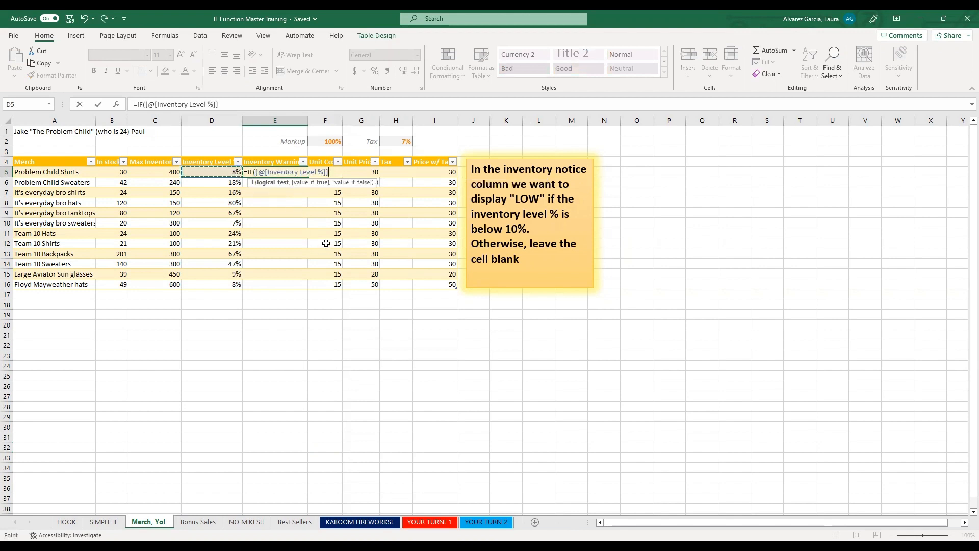
type("<10%,")
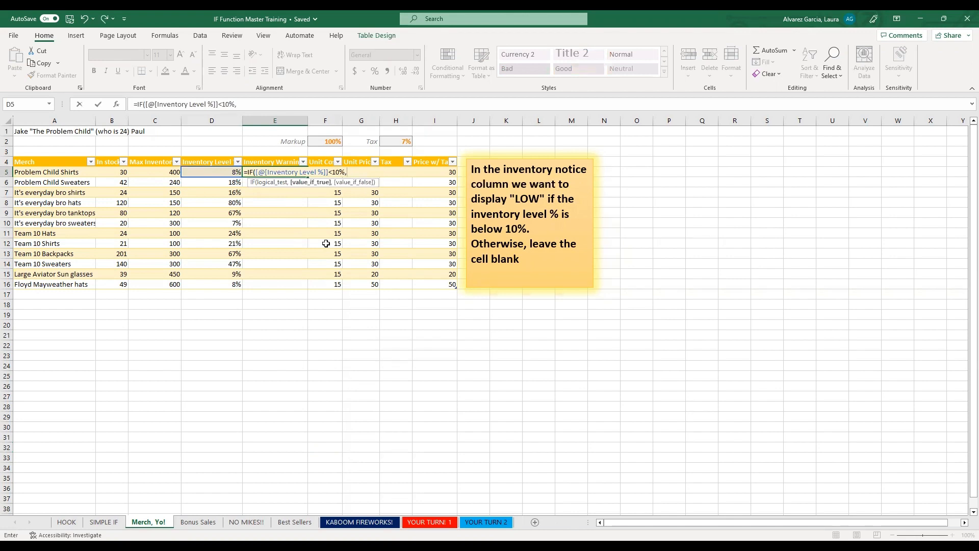
type("\"LOW")
type("\",")
type(")")
key("Return")
Select E5:E16 to review the Inventory Warning results for all merchandise rows.
left_click_drag(273, 172, 276, 290)
left_click(270, 274)
left_click_drag(265, 170, 288, 286)
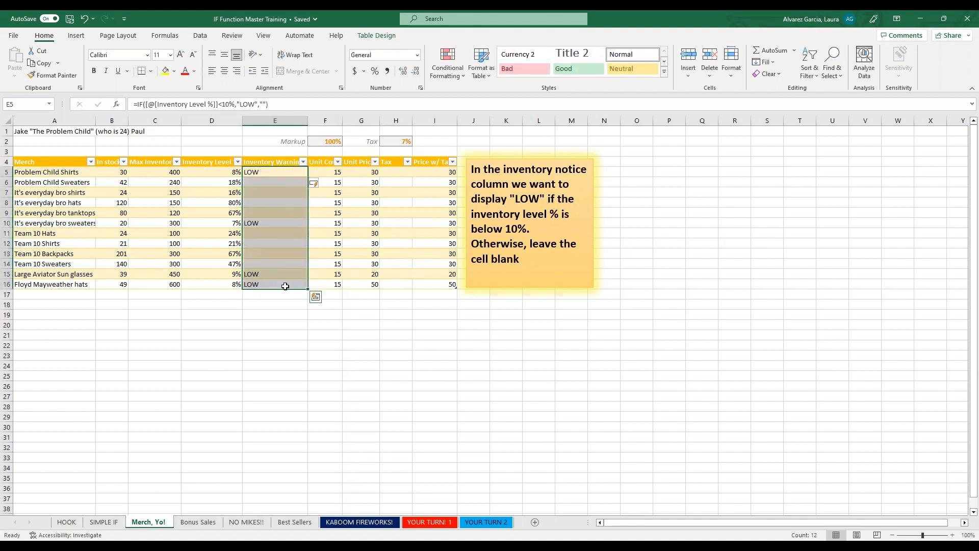
On the NO MIKES!! sheet, start an IF formula in B2 that tests whether A2 equals "Mike".
left_click(211, 522)
left_click(247, 521)
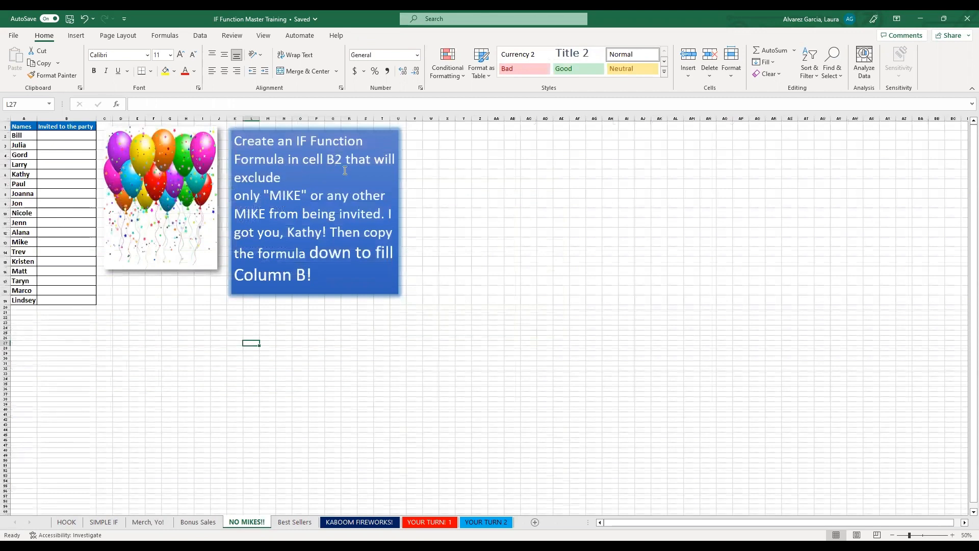
left_click(62, 135)
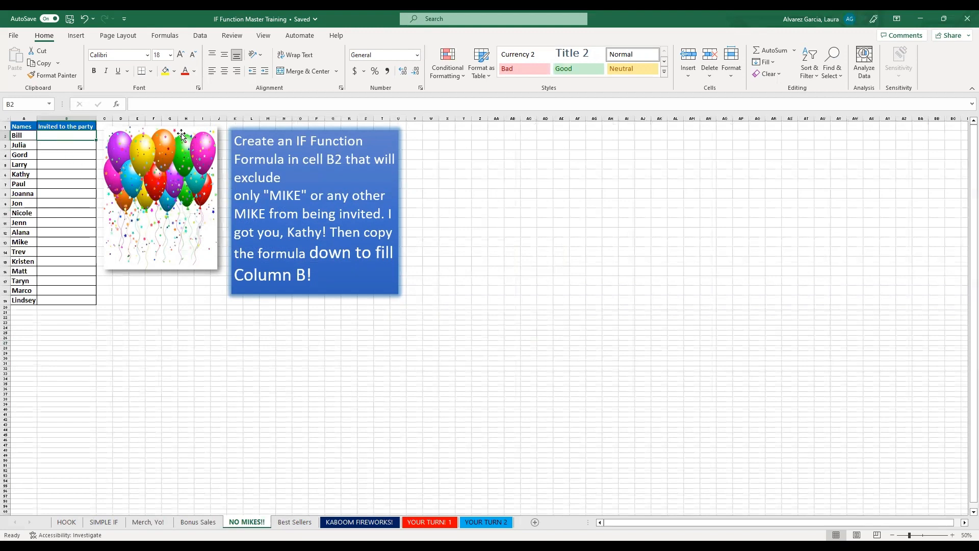
type("=")
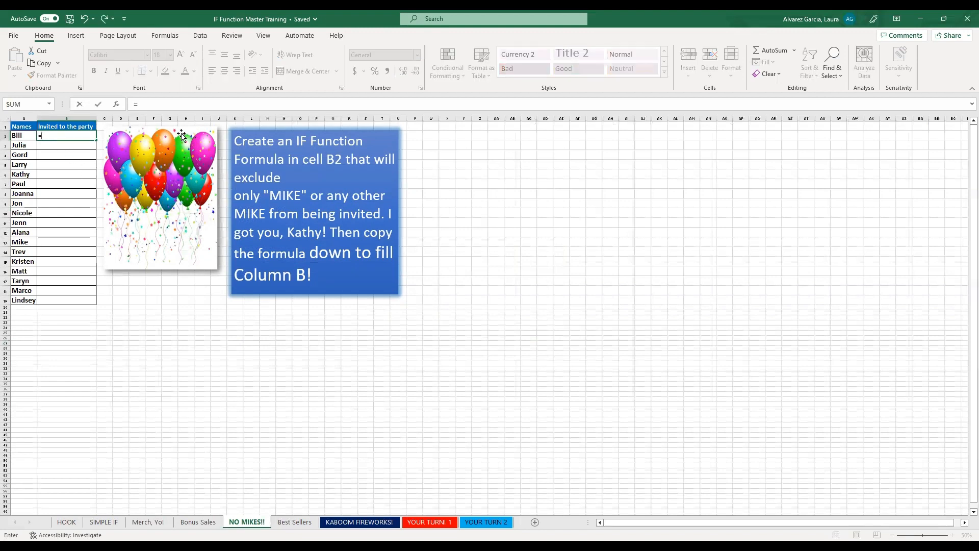
type("if")
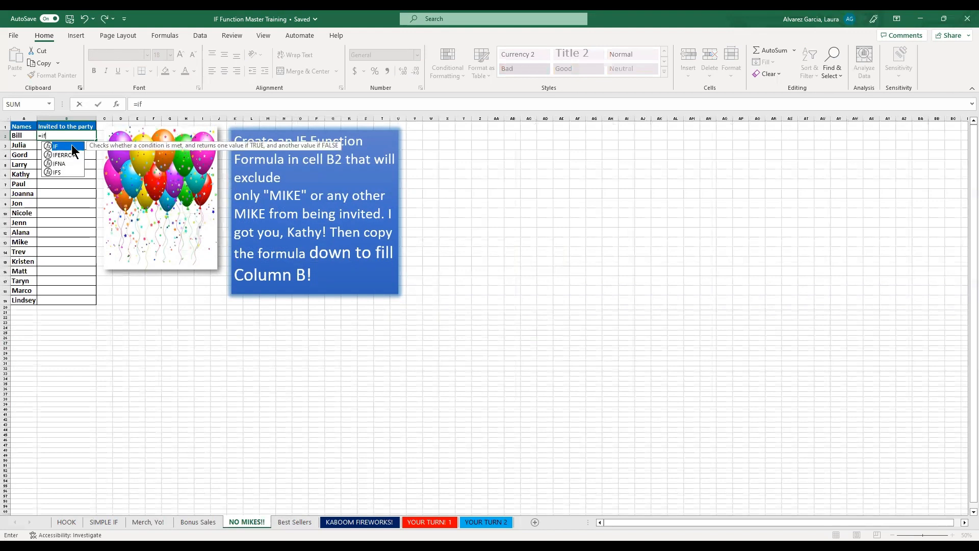
double_click(73, 147)
left_click(23, 136)
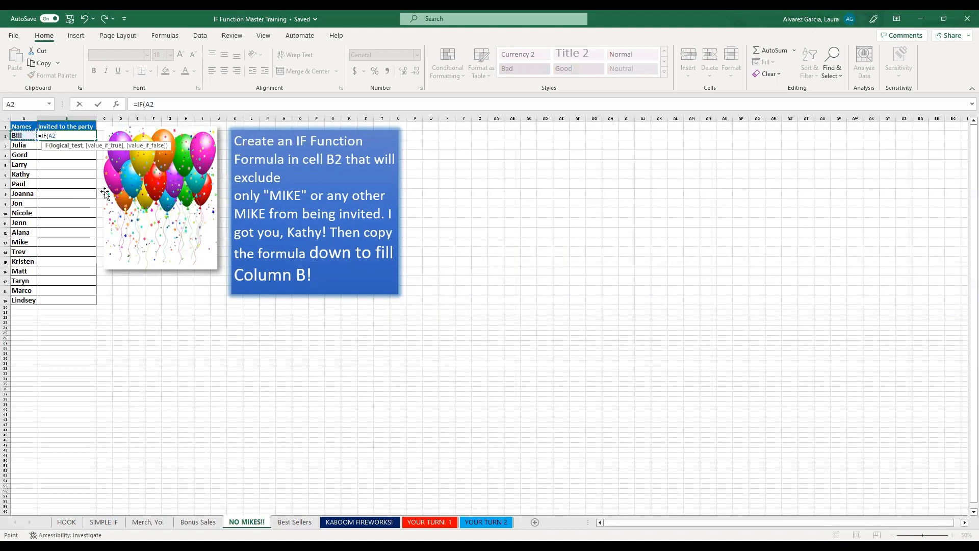
type("=\"Mike\",")
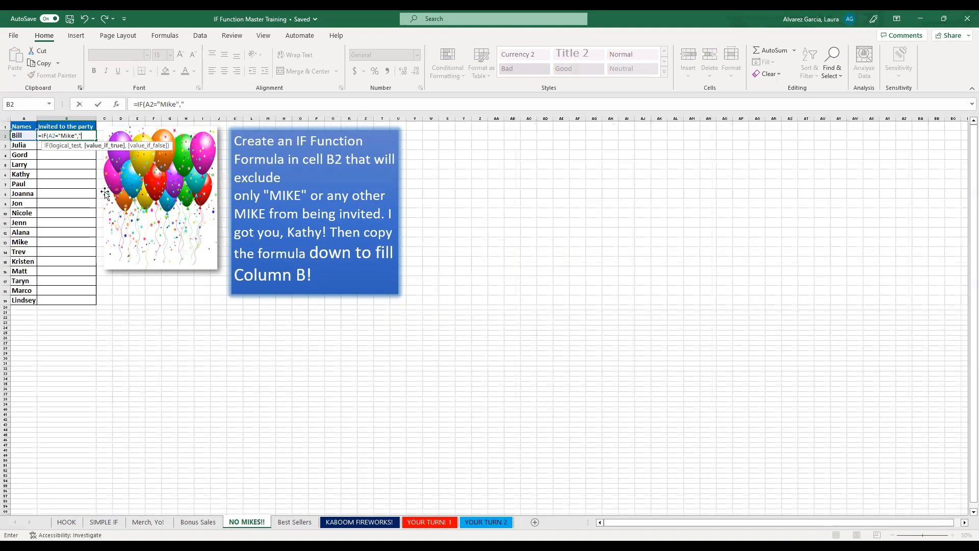
type("\"NOT INVITED\"")
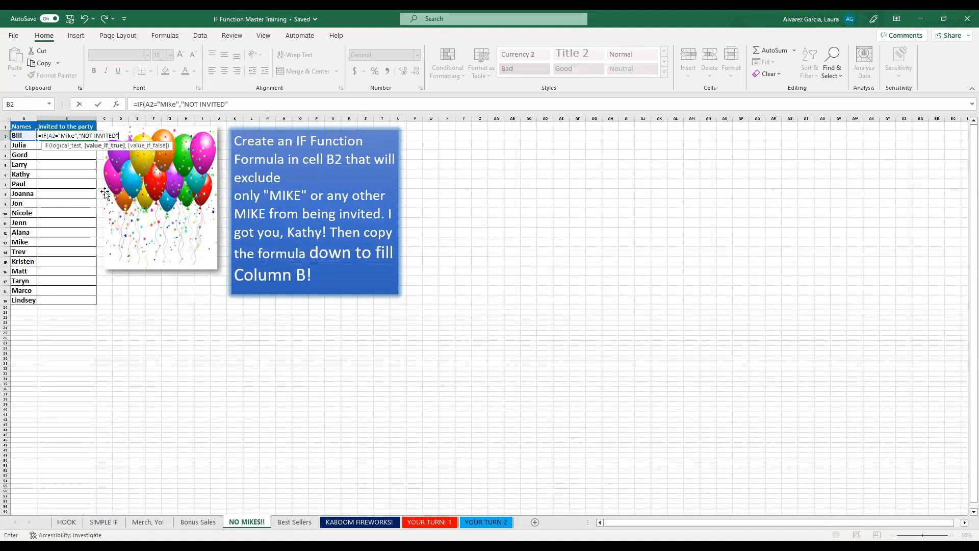
type(", \"INVITED")
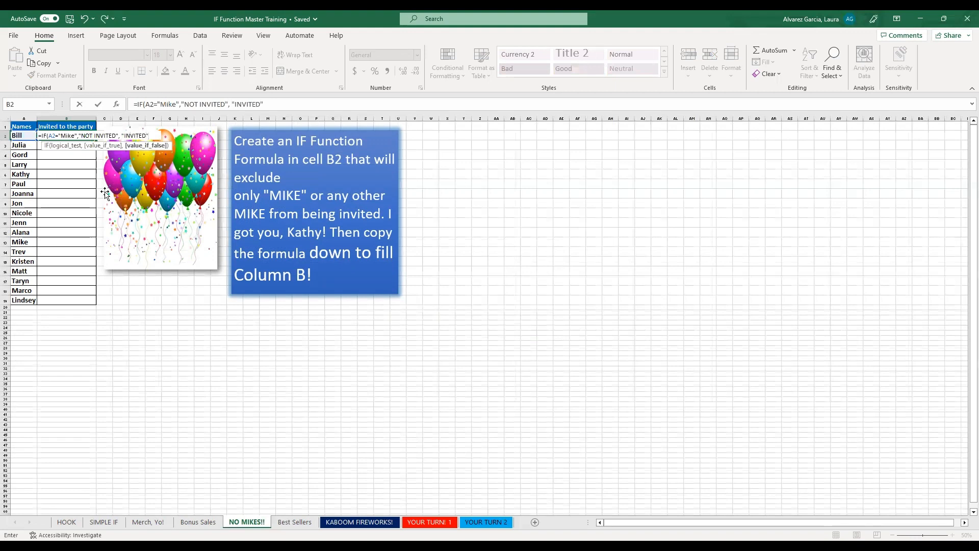
type("\"")
Complete the B2 formula to return "NOT INVITED" when the test is true and "INVITED" when it is false.
key("Return")
Fill the invitation formula from B2 down to B19, the last name in the list.
left_click(66, 135)
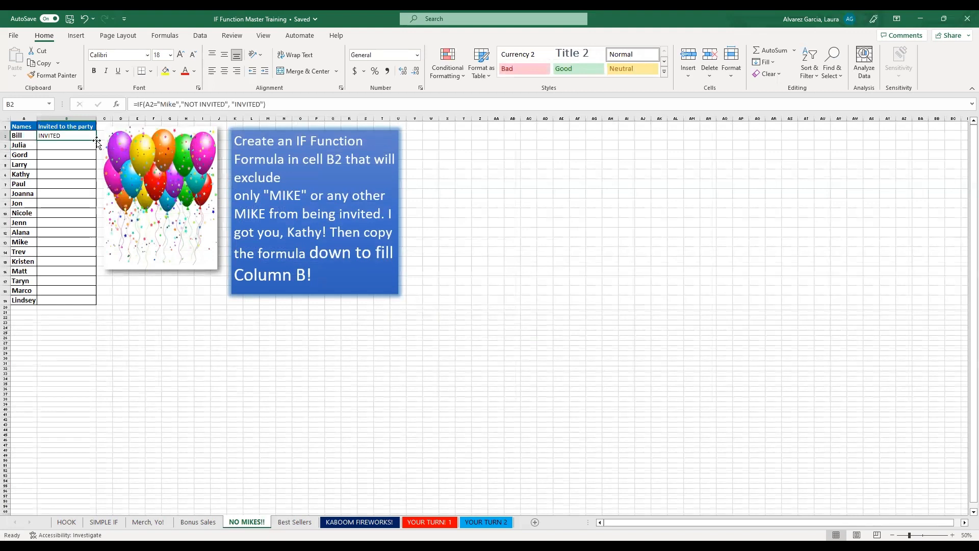
left_click_drag(97, 141, 96, 305)
left_click(92, 138)
left_click(96, 141)
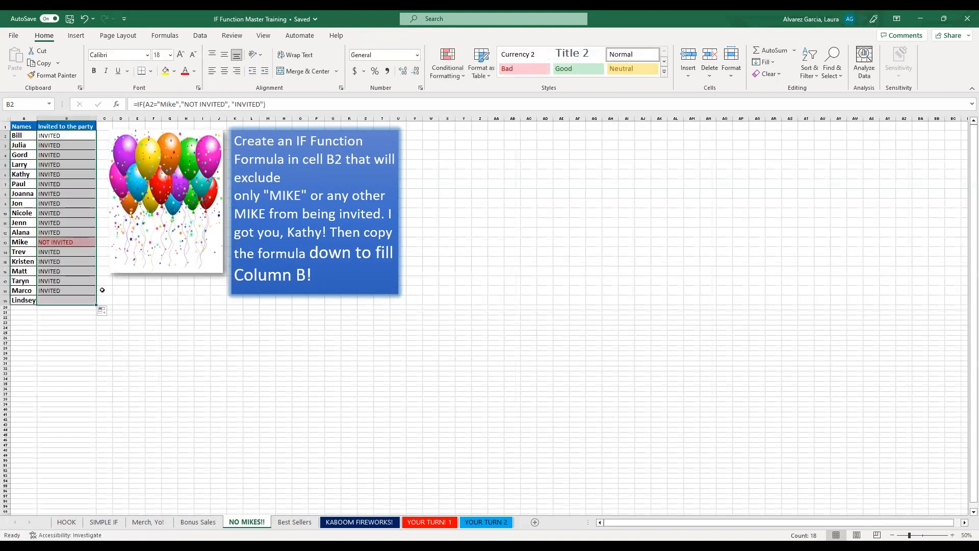
Check the copied formula in B13 against the name in A13.
left_click(64, 244)
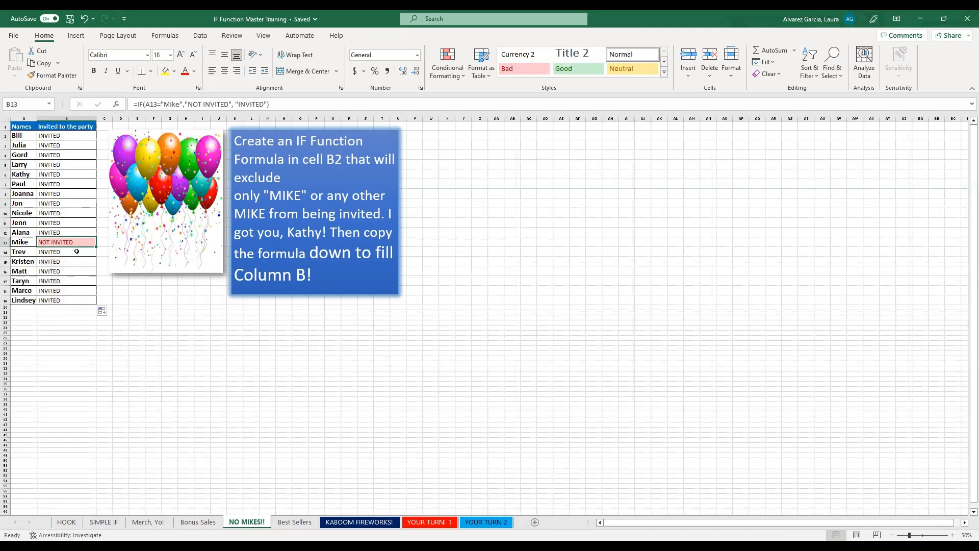
left_click(24, 243)
left_click(73, 243)
Go to the KABOOM FIREWORKS! sheet and read the instructions for its IF formulas.
left_click(294, 522)
left_click(359, 521)
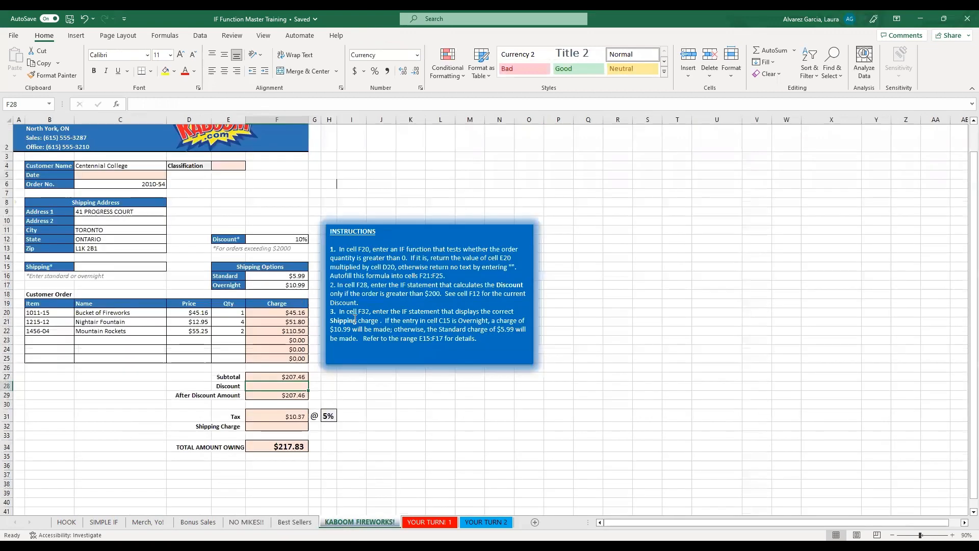
scroll(315, 275, "up", 1)
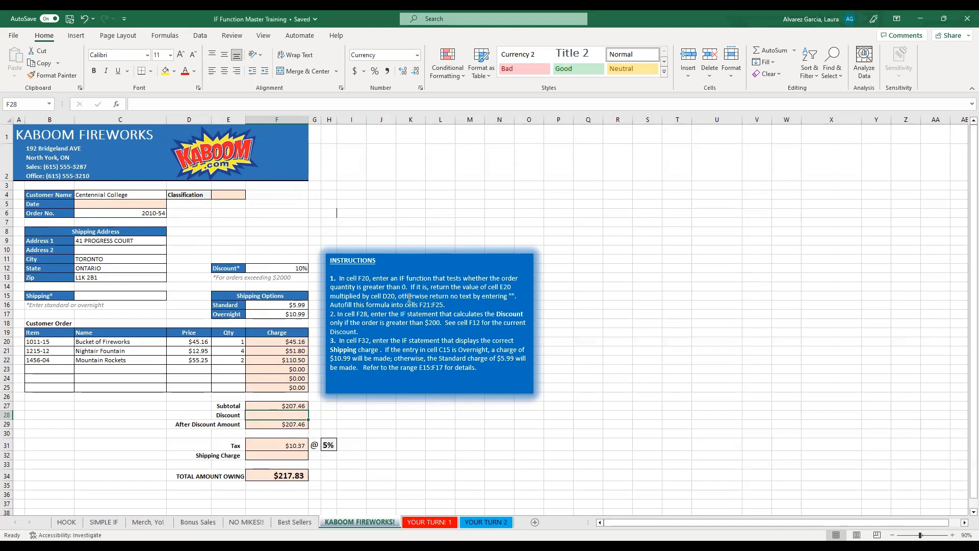
Wrap the charge calculation in F20 in an IF function so it reads =IF(E20>0,D20*E20,"").
left_click(285, 342)
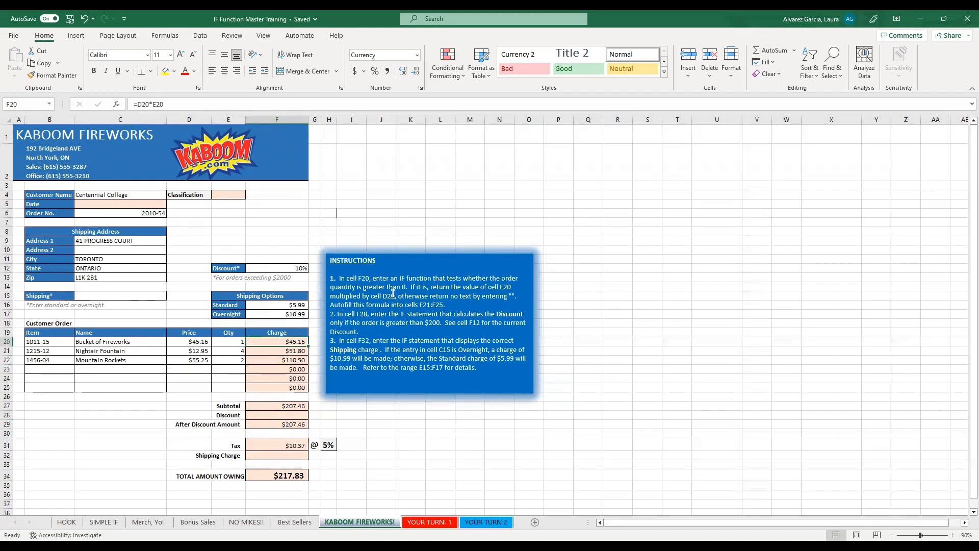
left_click(137, 104)
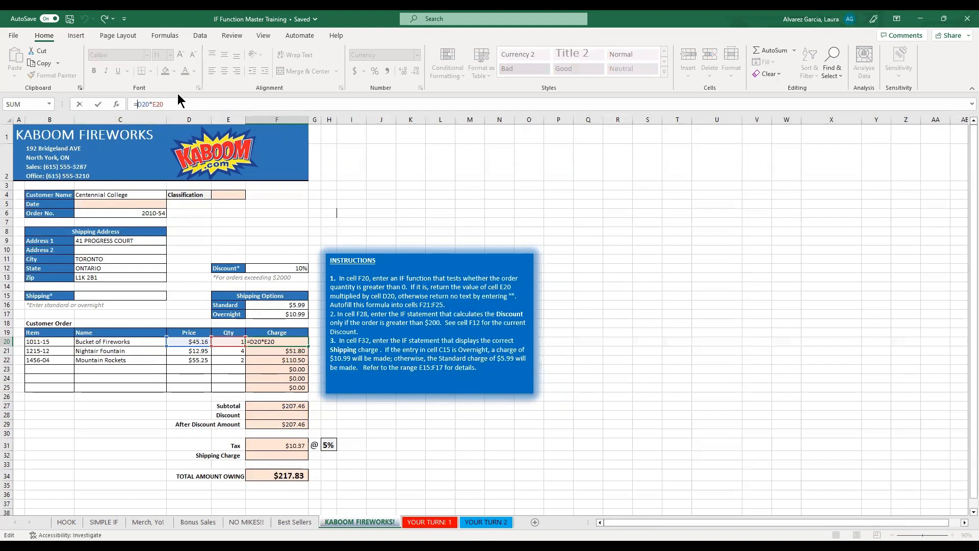
type("I")
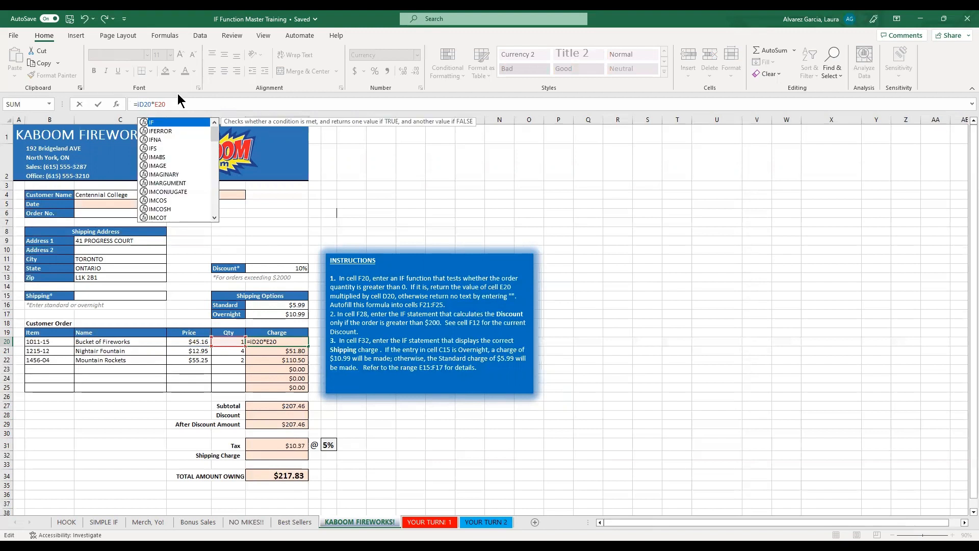
type("f")
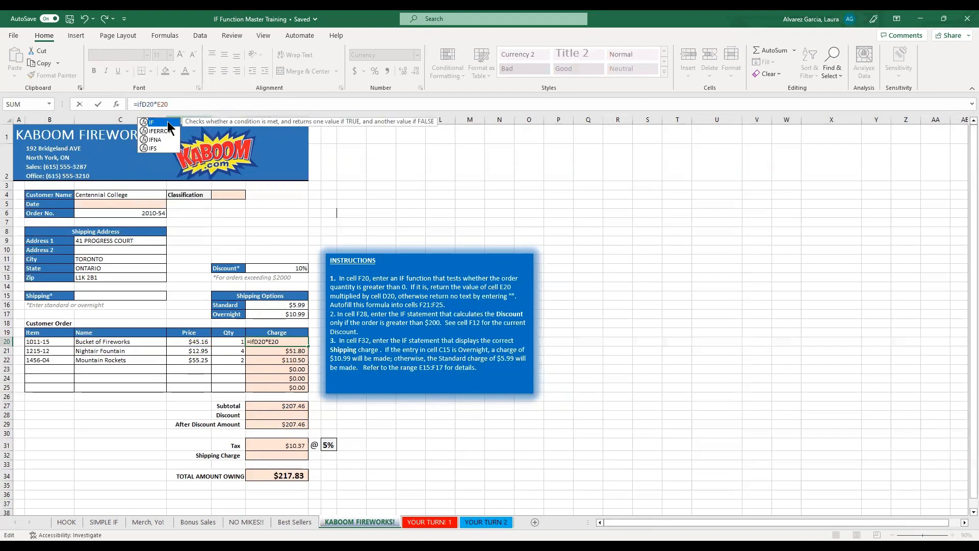
double_click(171, 123)
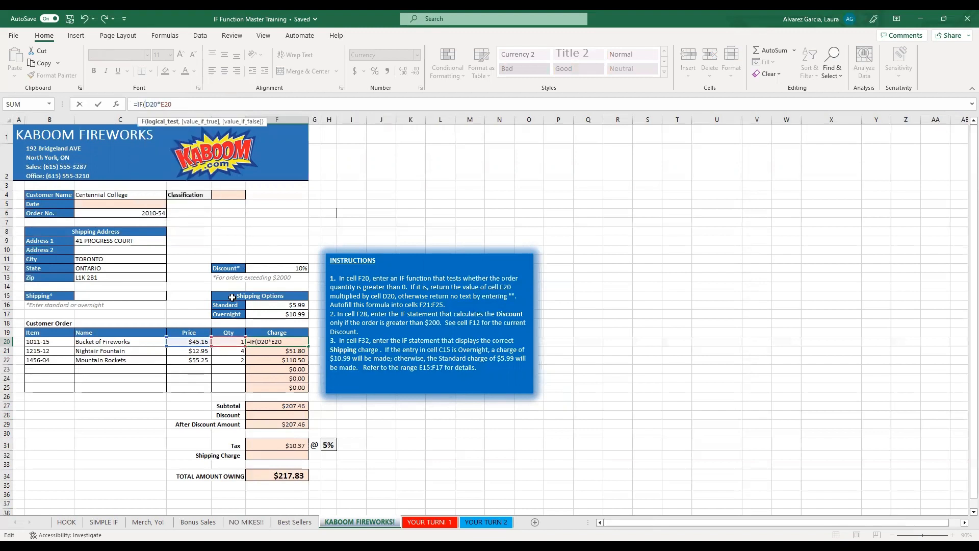
left_click(229, 343)
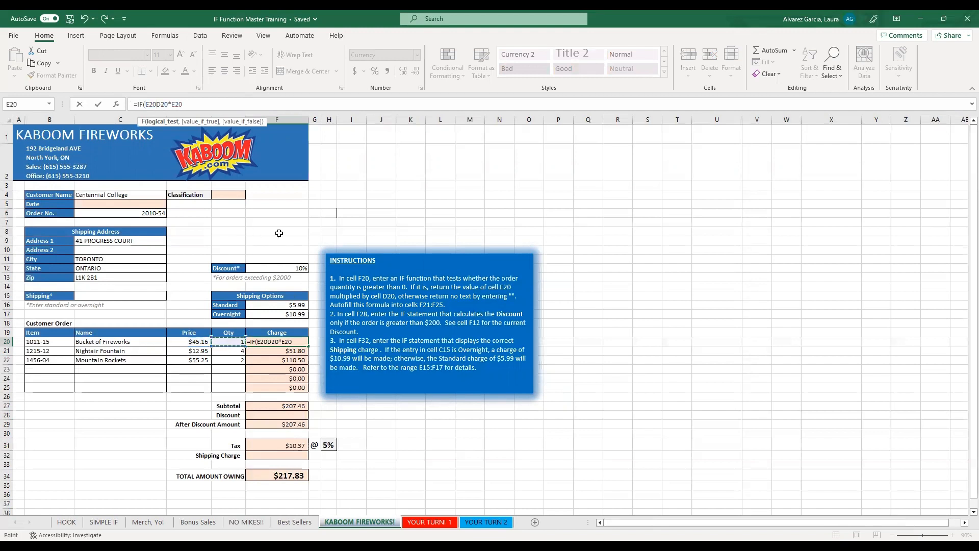
type(">")
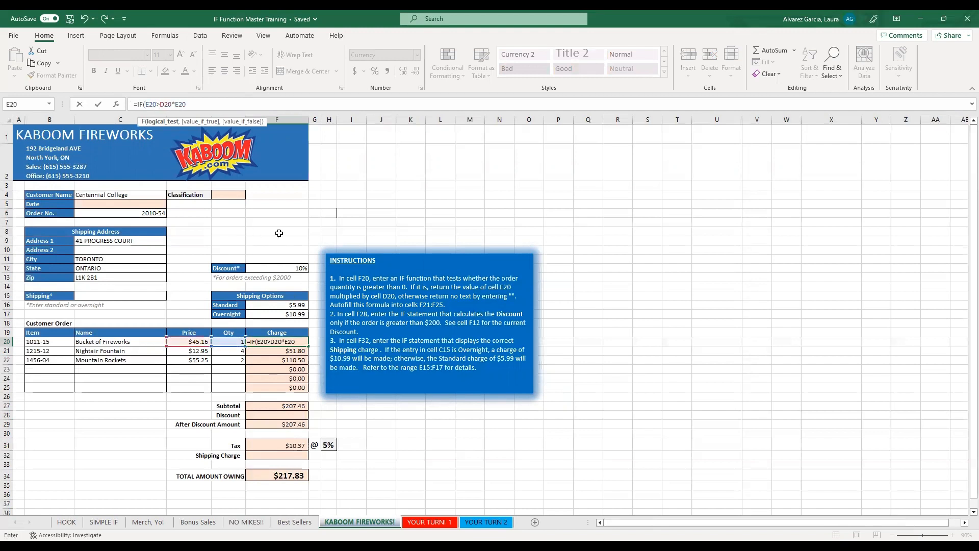
type("0")
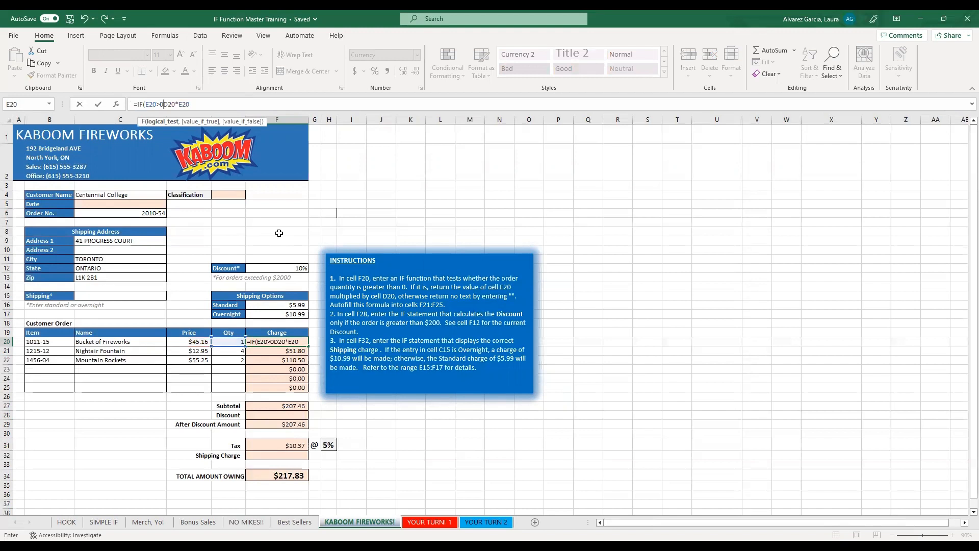
type(",")
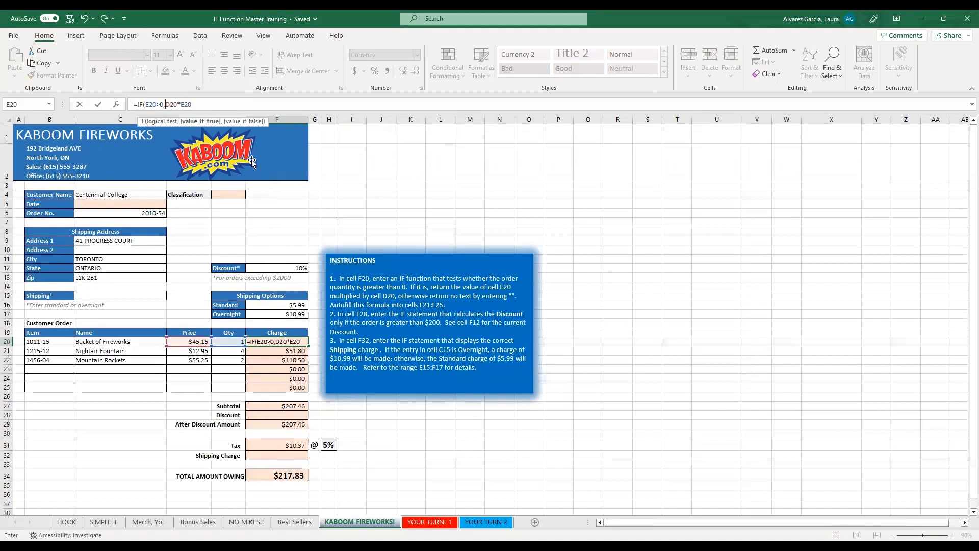
left_click(194, 104)
type(",")
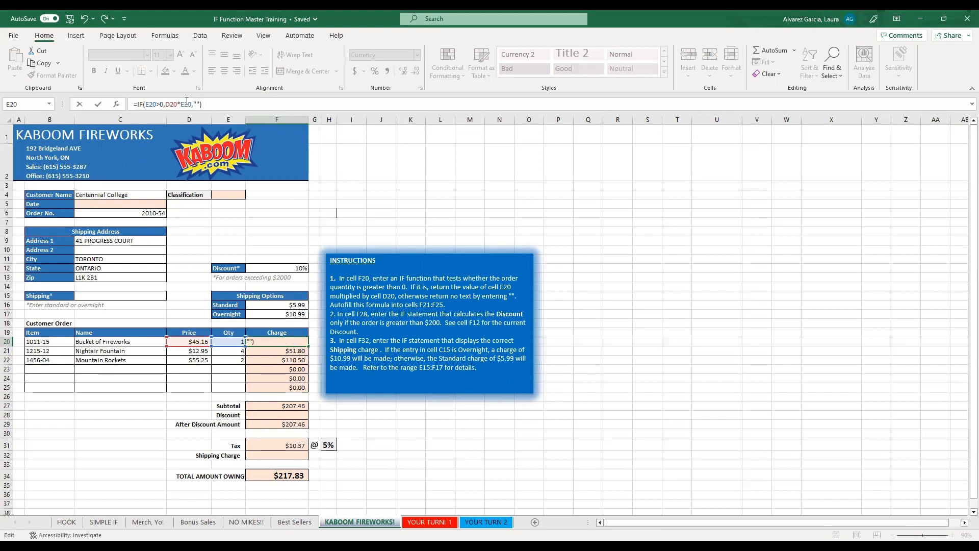
key("Return")
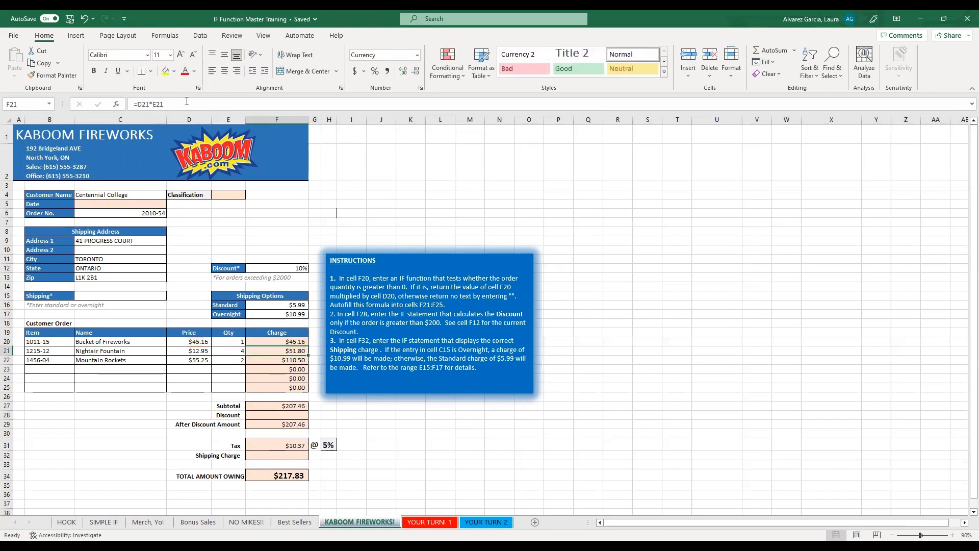
Fill the F20 charge formula down to F25 and check the rows with empty quantities in E23:E25.
left_click(288, 341)
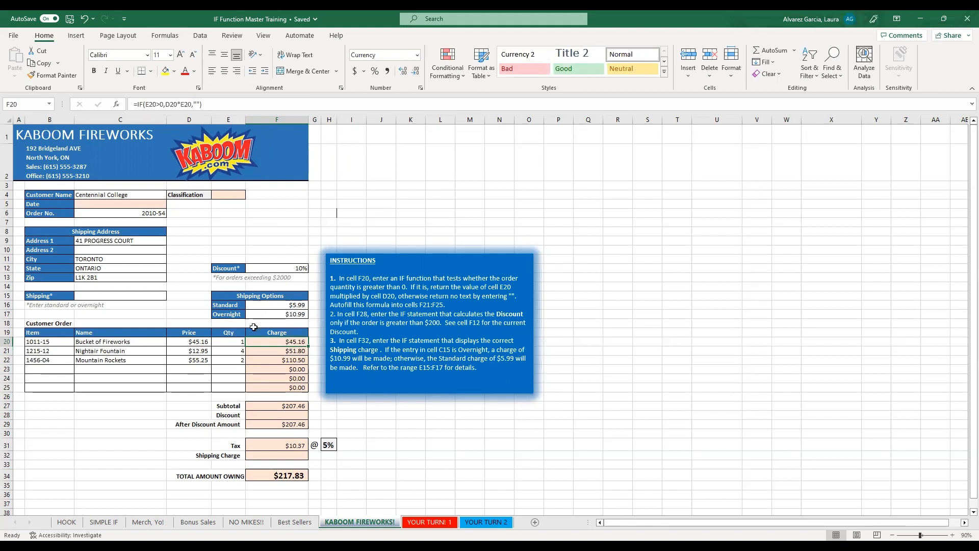
left_click_drag(306, 348, 233, 366)
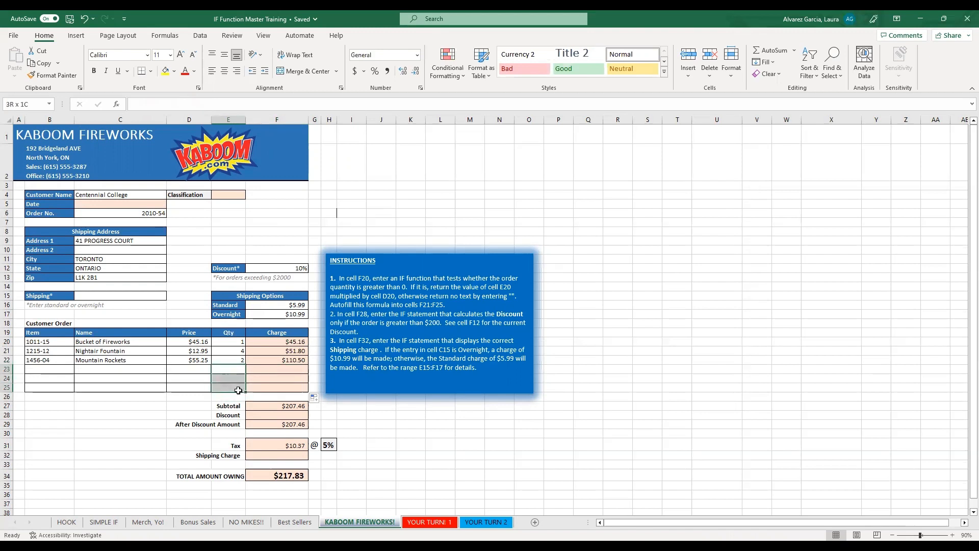
left_click(237, 378)
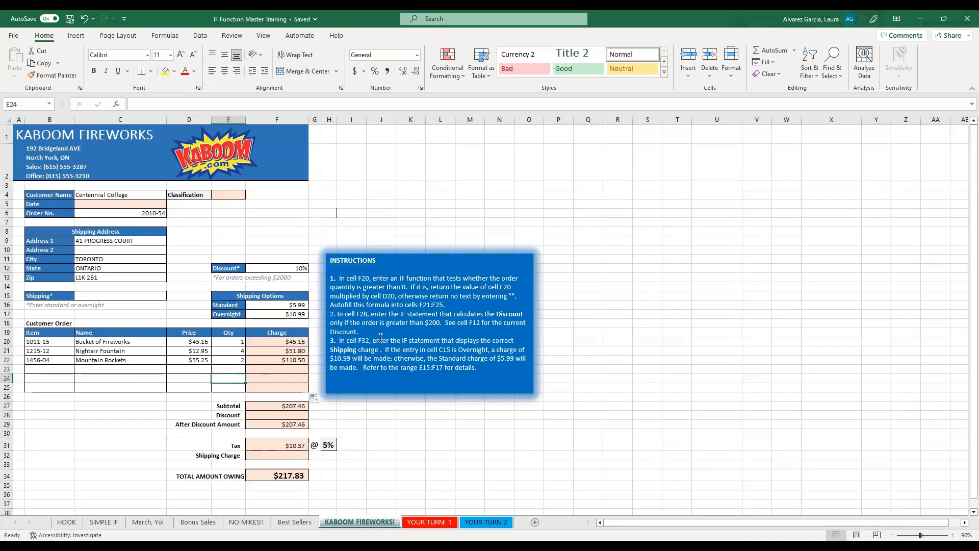
Enter the discount formula =IF(F27>200,F27*F12,"") in F28.
left_click(299, 416)
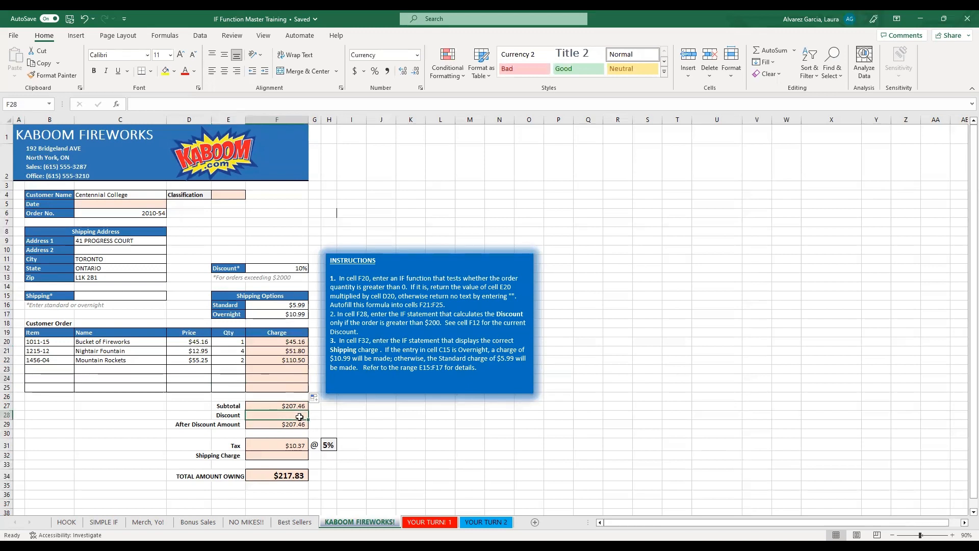
type("=")
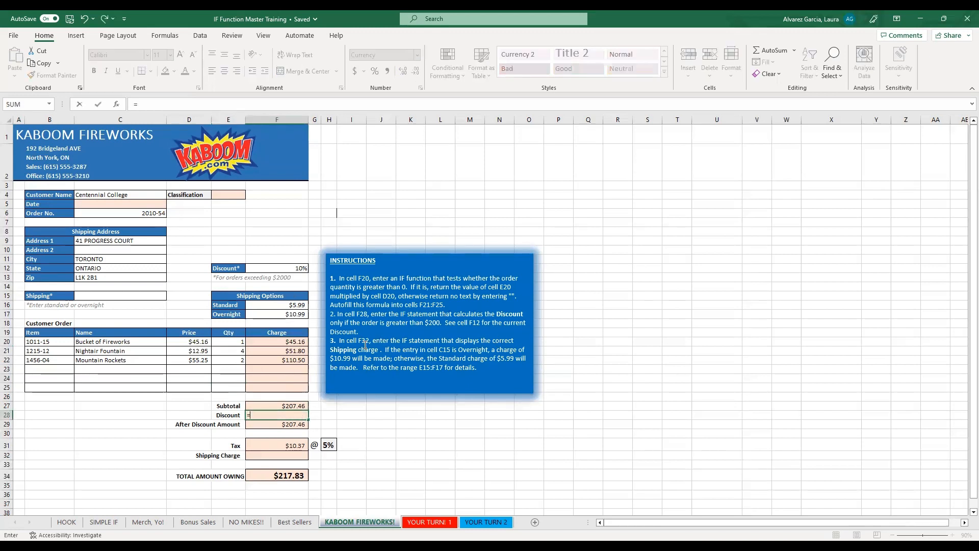
type("if")
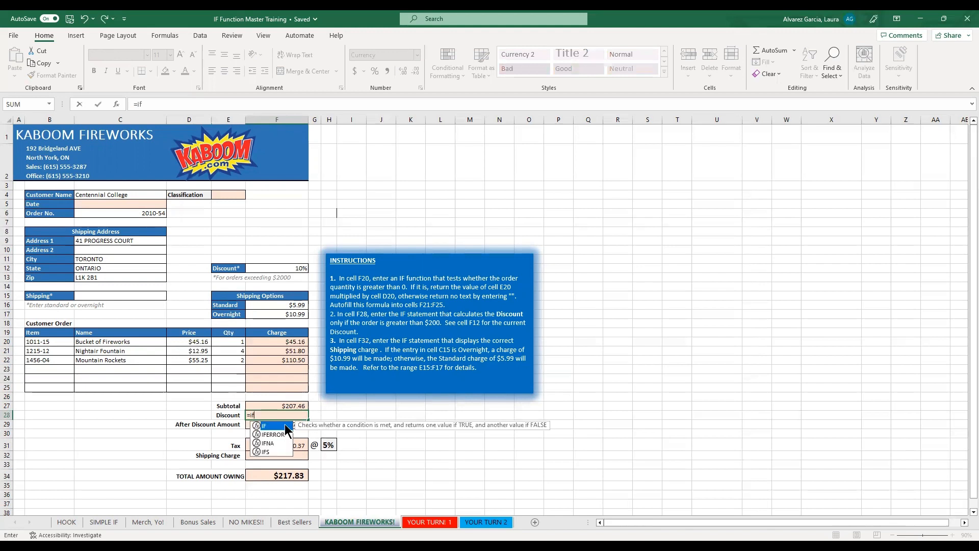
key("Tab")
left_click(278, 406)
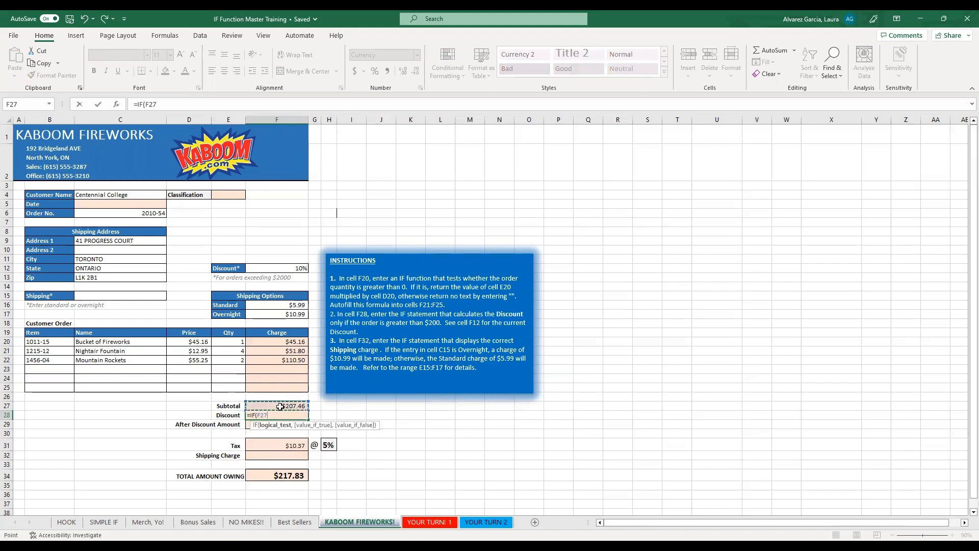
type(">200,")
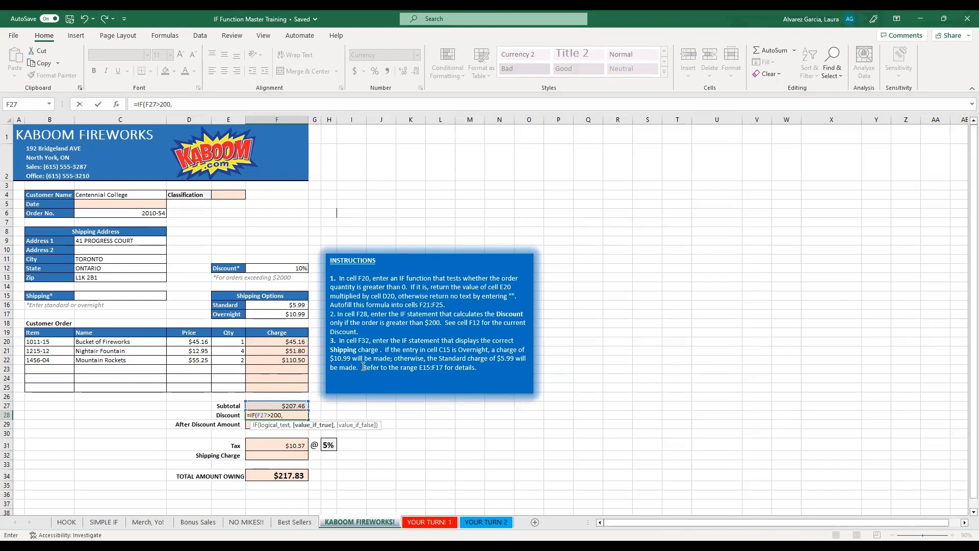
left_click(296, 406)
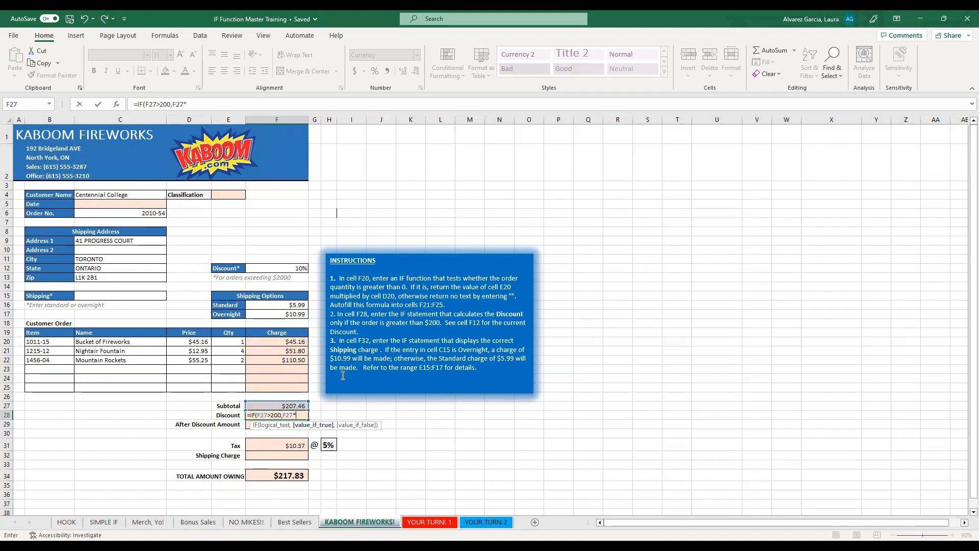
left_click(283, 268)
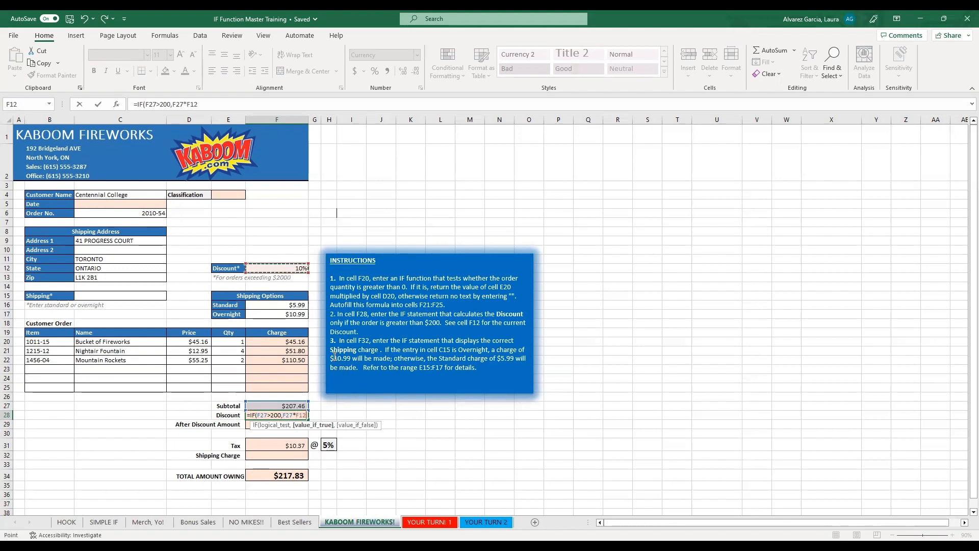
type(",")
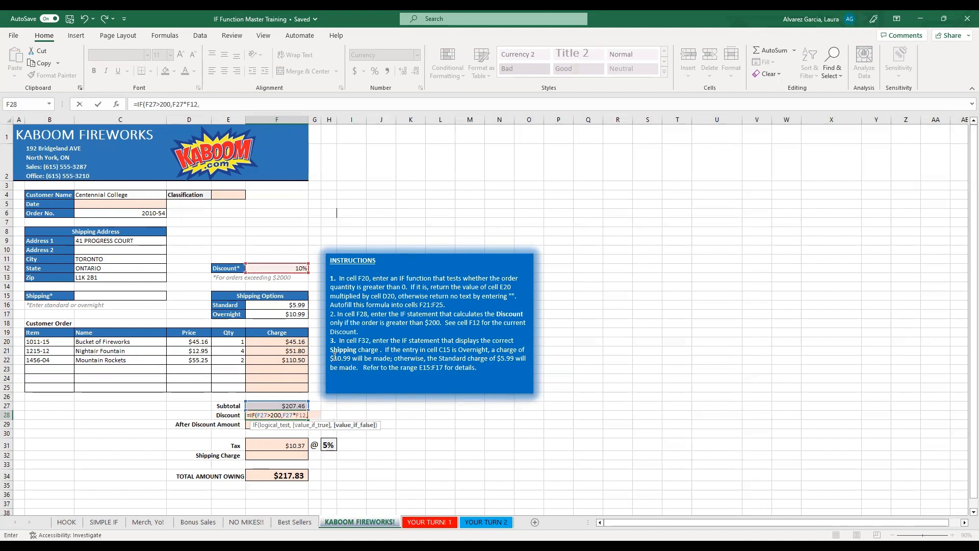
type("\"\"")
key("Return")
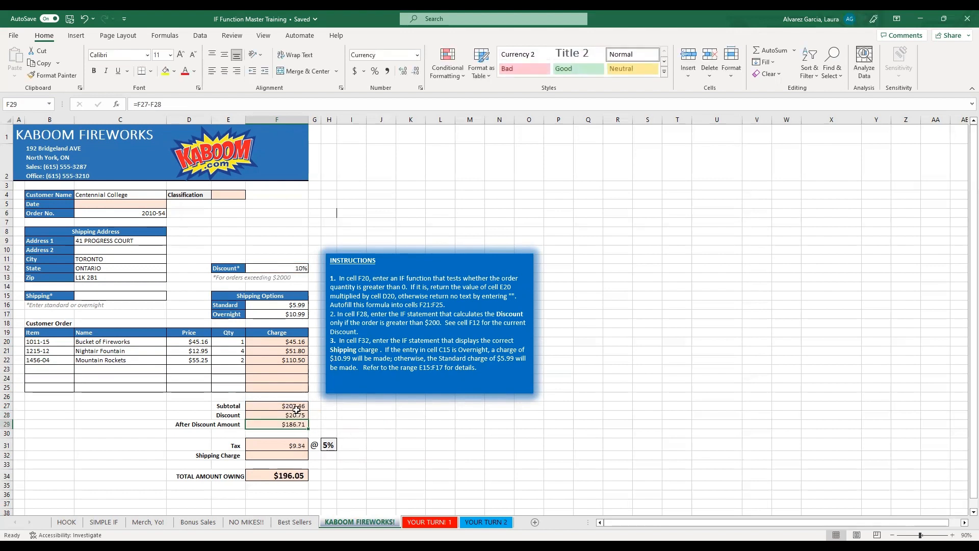
Check the discount formula in F28 against the subtotal formula in F27.
left_click(298, 415)
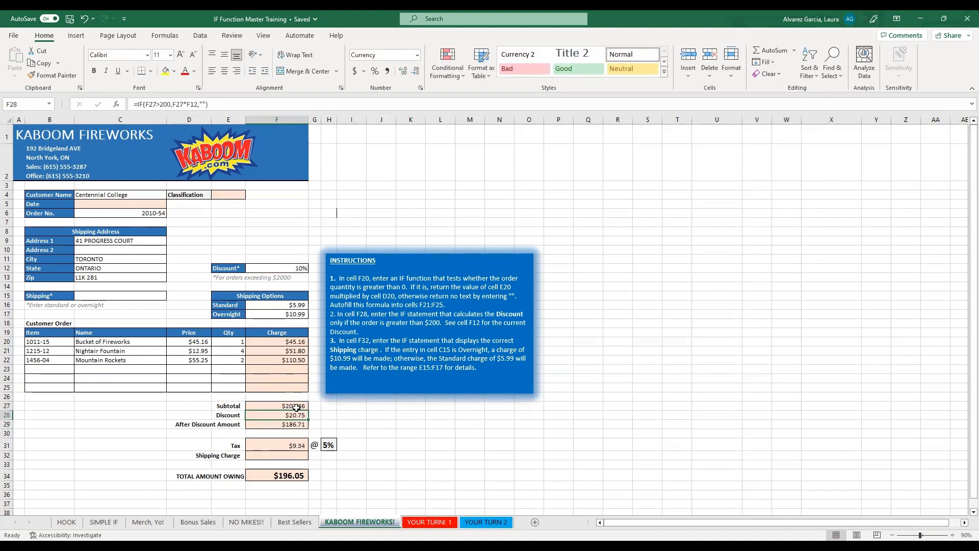
left_click(300, 405)
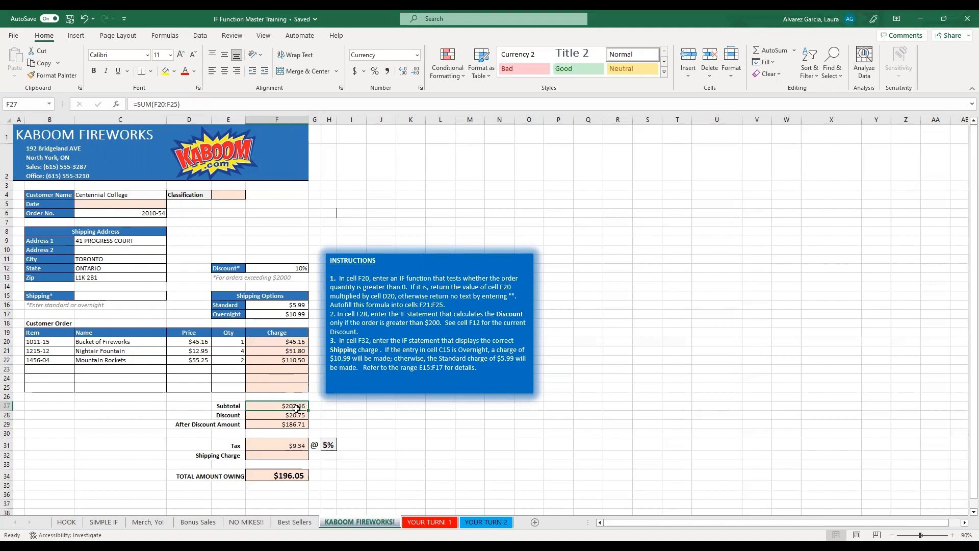
left_click(299, 416)
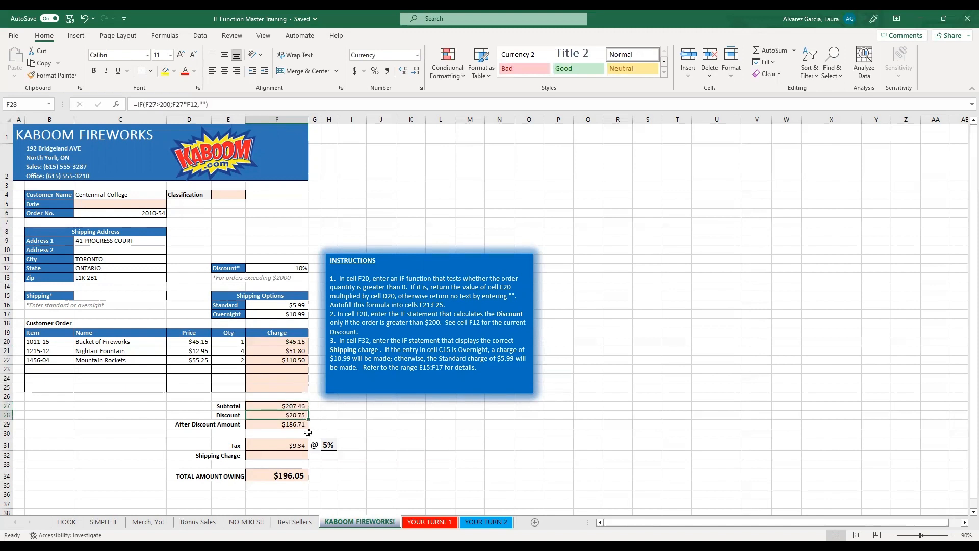
Set the discount rate in F12 to 8% and check the recalculated discount in F28.
left_click(297, 268)
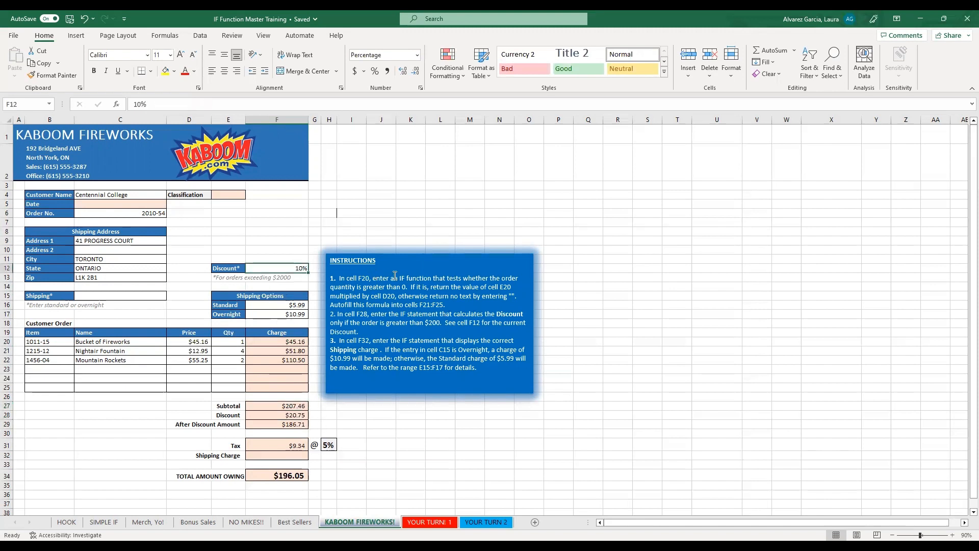
type("8")
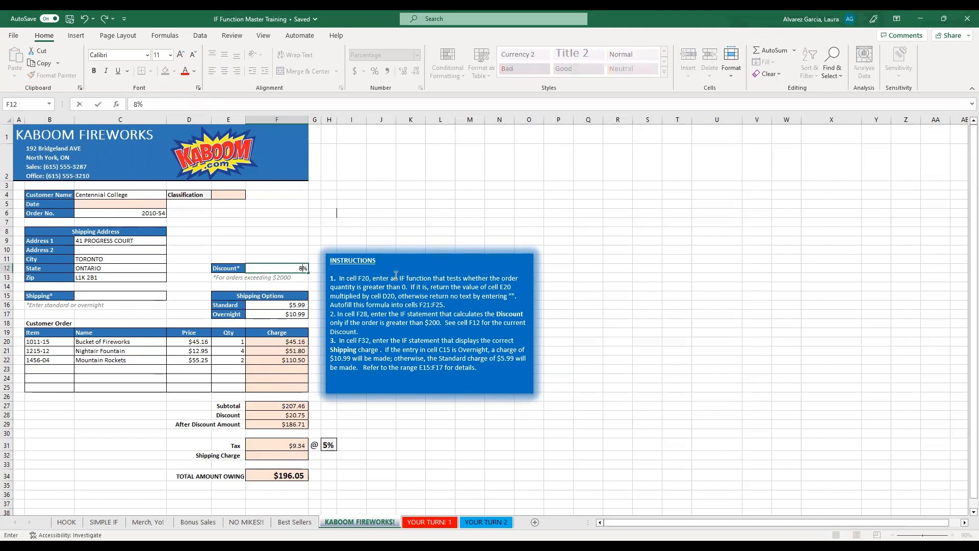
key("Return")
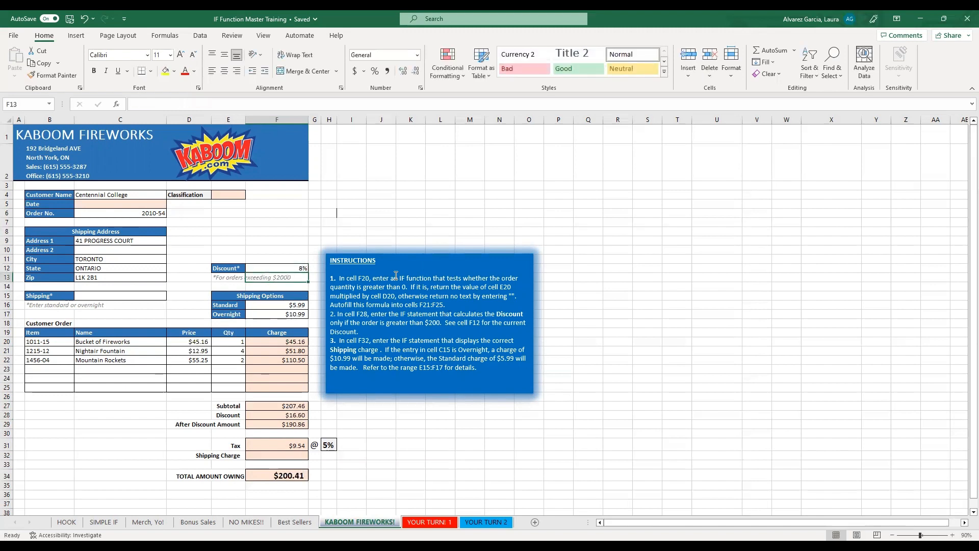
left_click(299, 414)
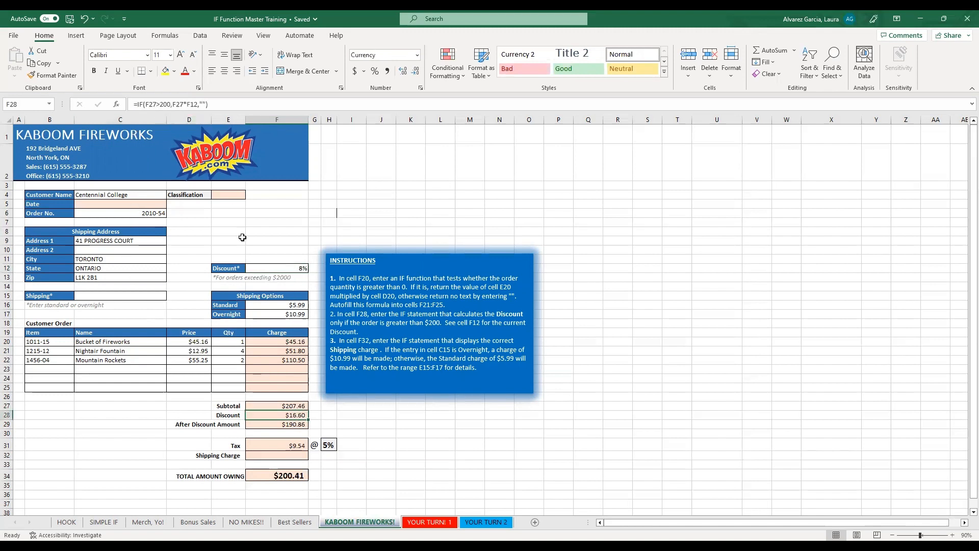
Restore the discount rate in F12 to 10%.
left_click(286, 269)
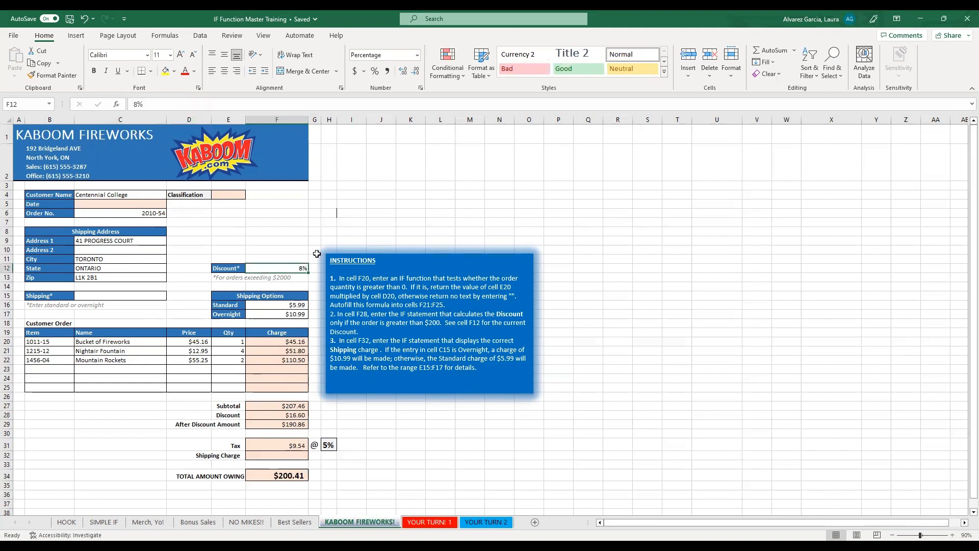
double_click(284, 266)
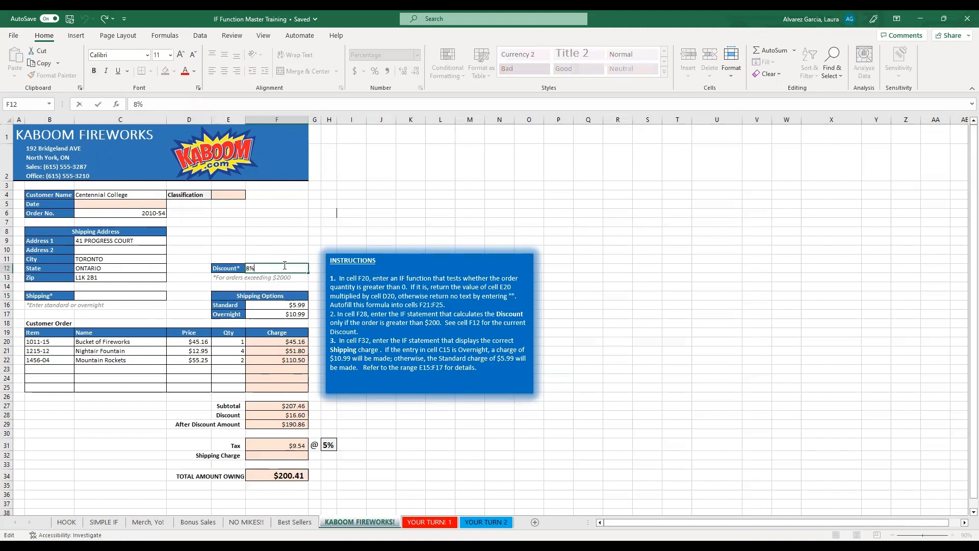
key("BackSpace")
key("BackSpace")
type("10%")
key("Return")
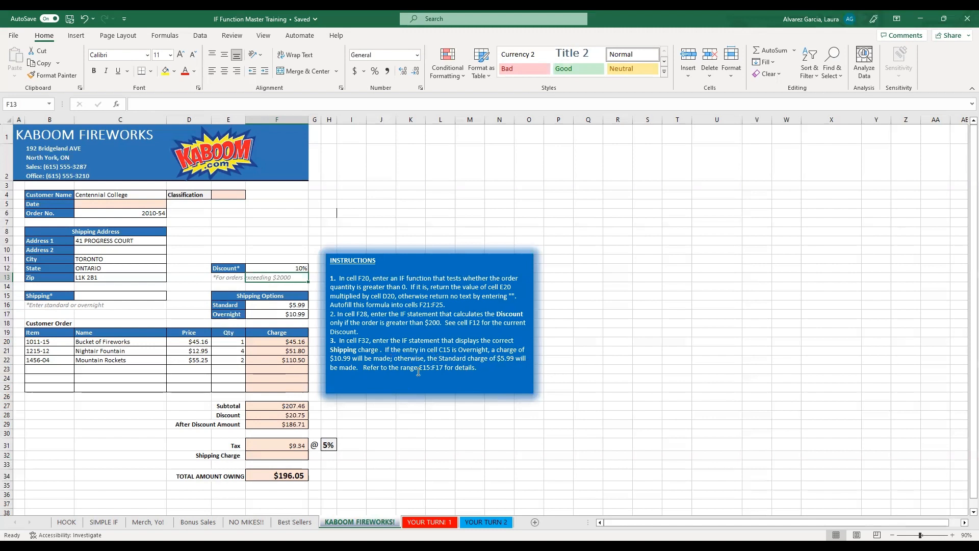
Enter the shipping charge formula =IF(C15="overnight",F17,F16) in F32.
left_click(295, 456)
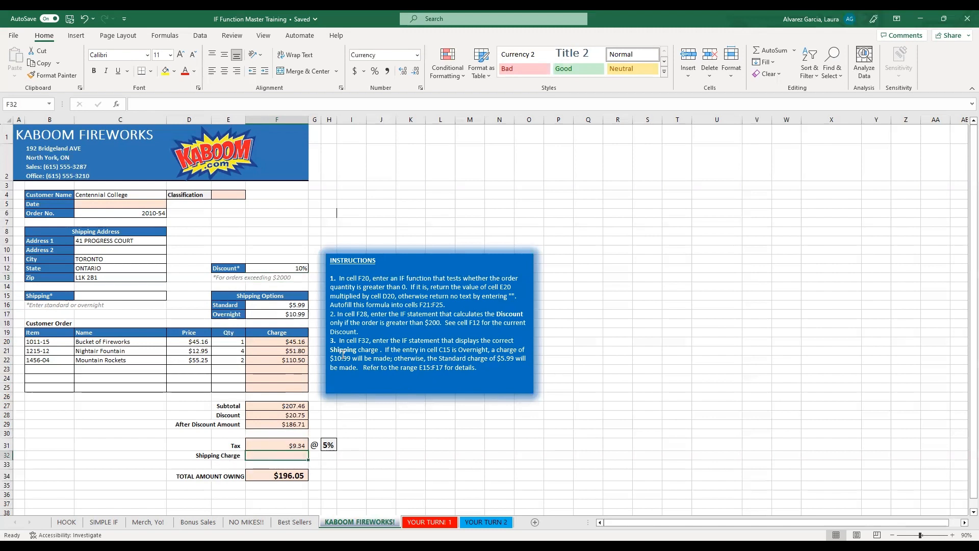
type("=")
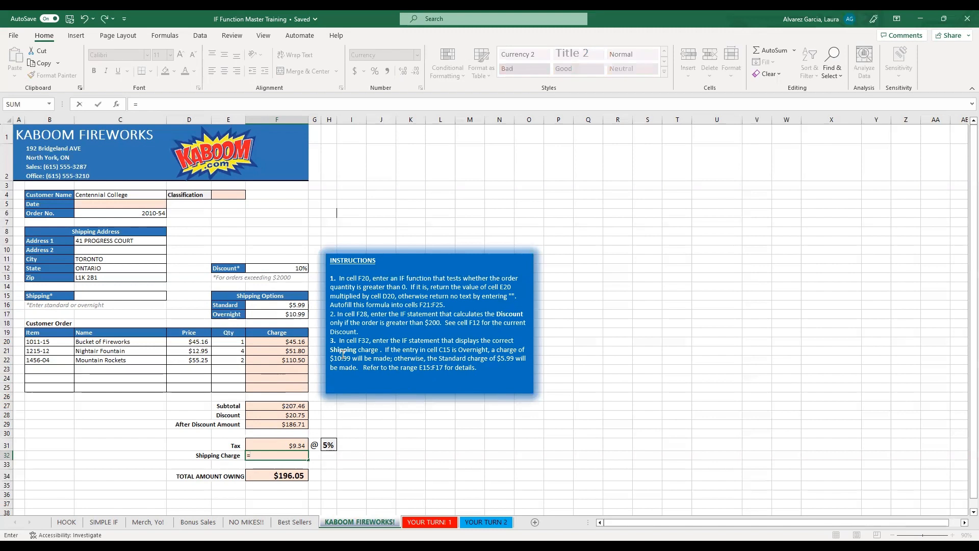
type("if")
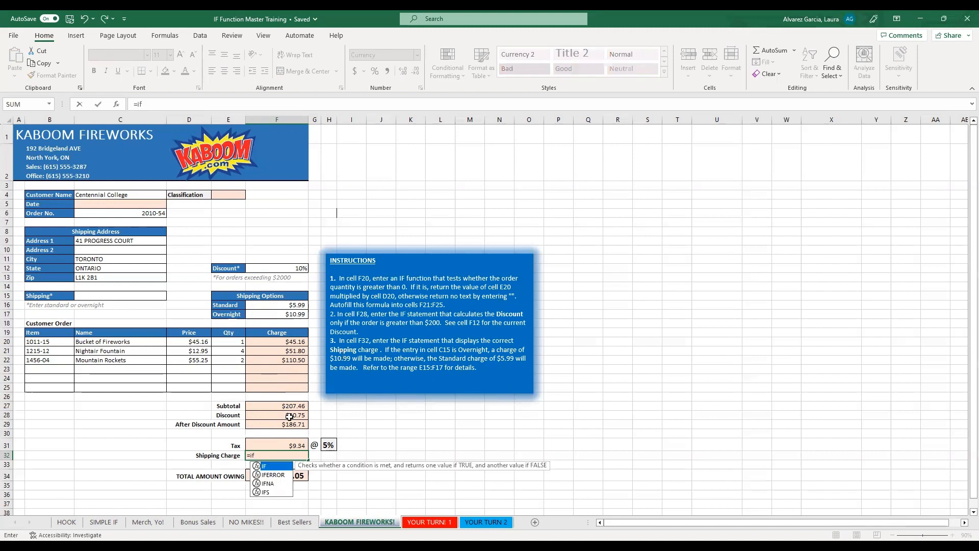
double_click(273, 467)
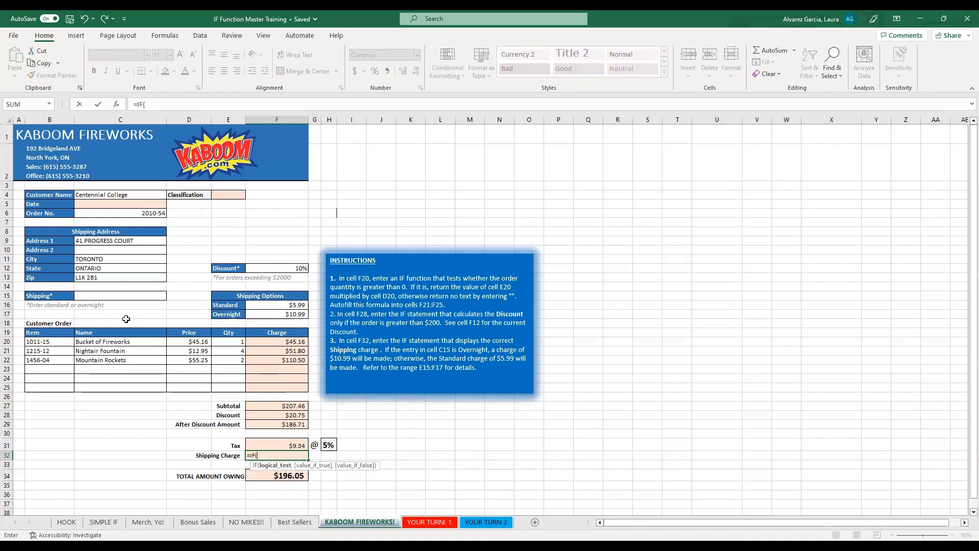
left_click(89, 299)
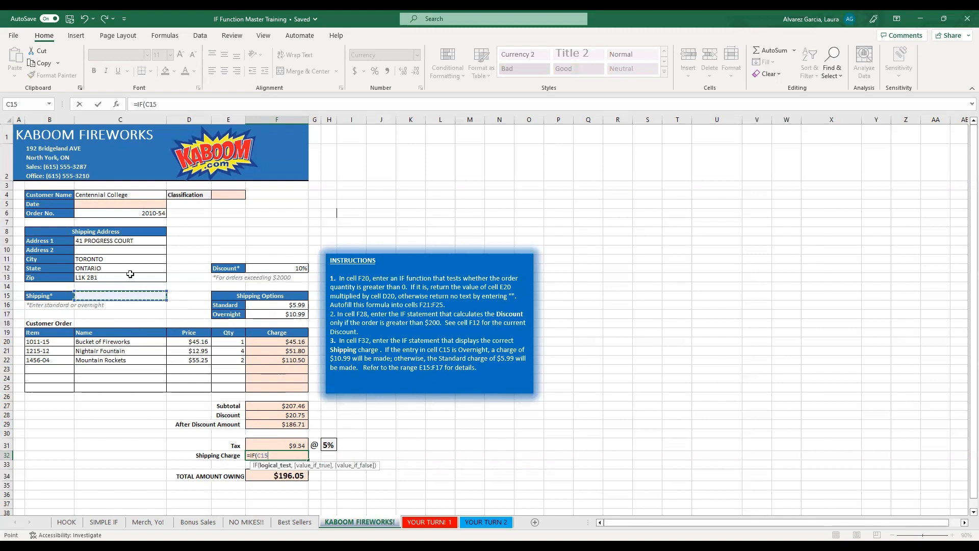
type("=\"")
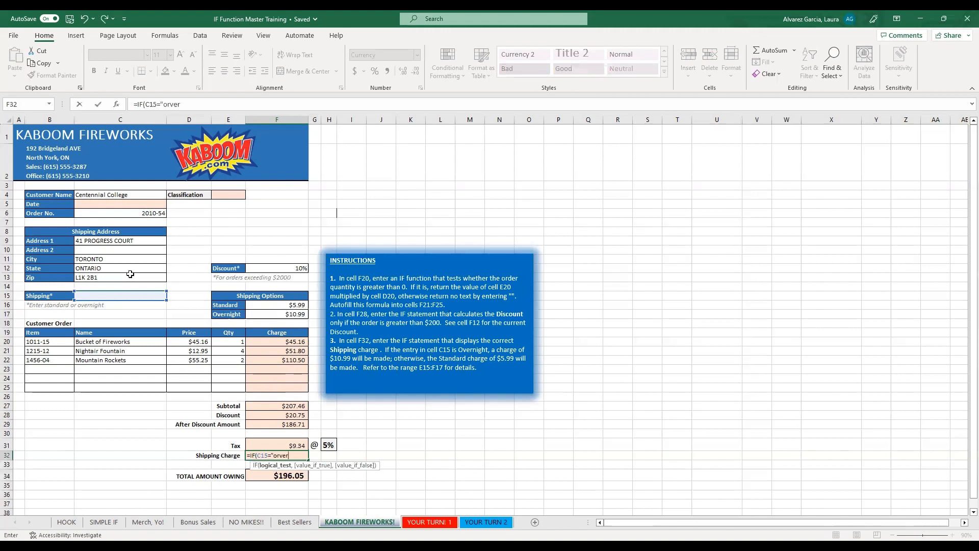
type("overnight\",")
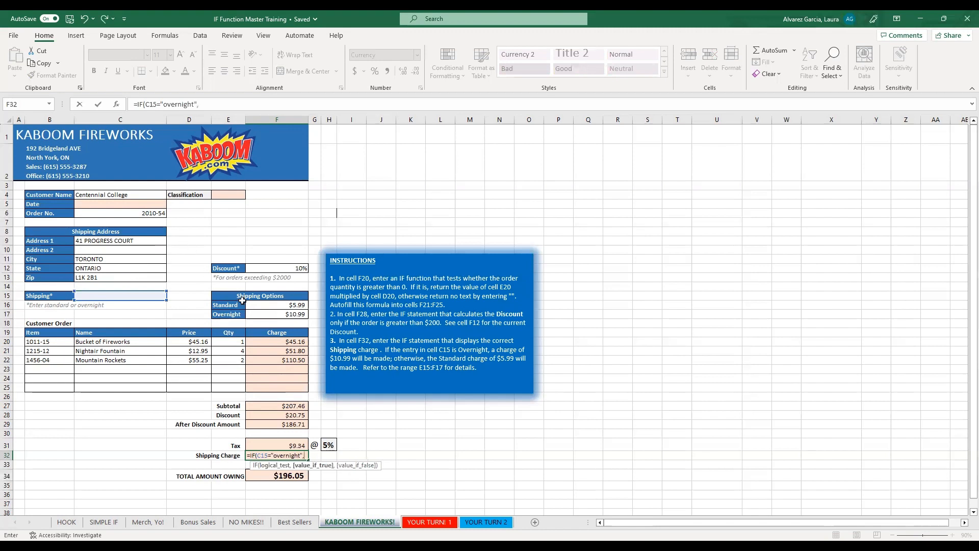
left_click(266, 315)
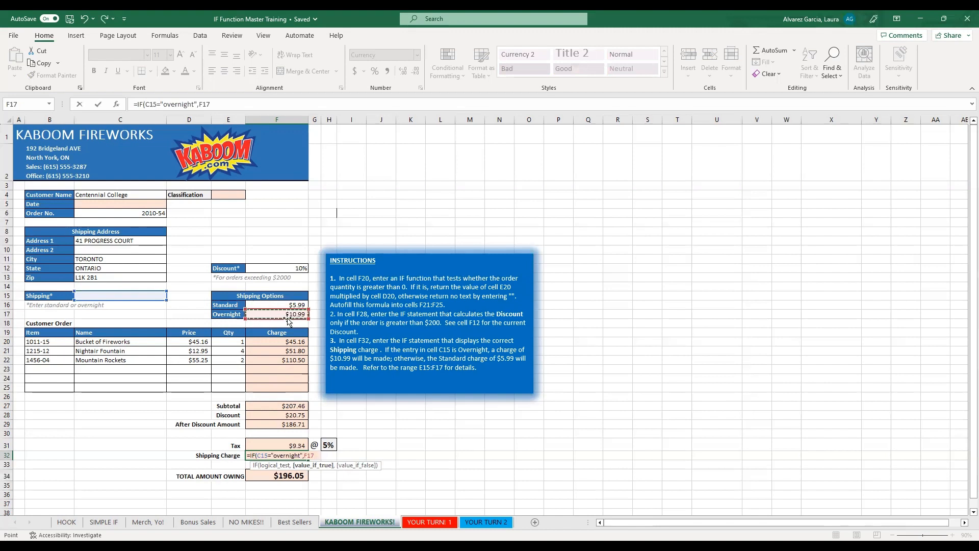
type(",")
left_click(276, 304)
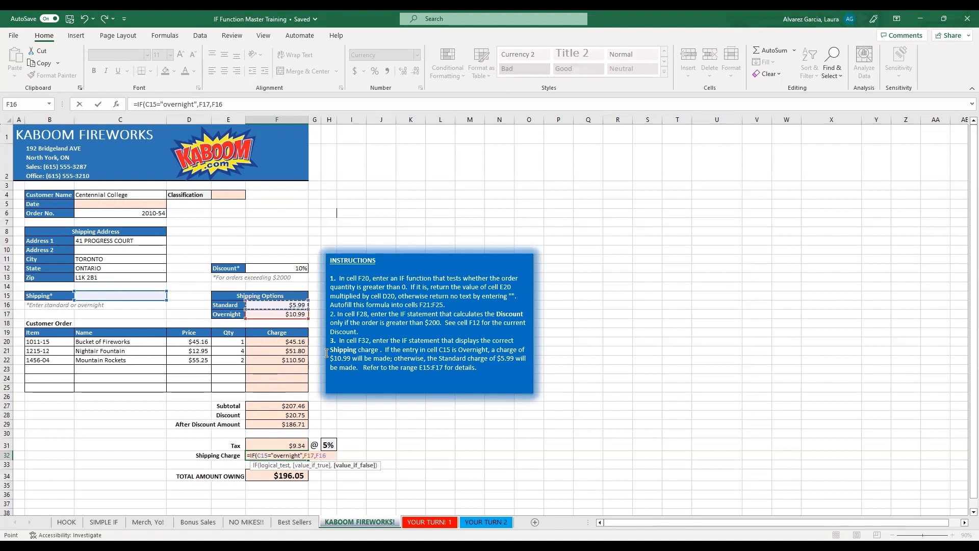
type(")")
key("Return")
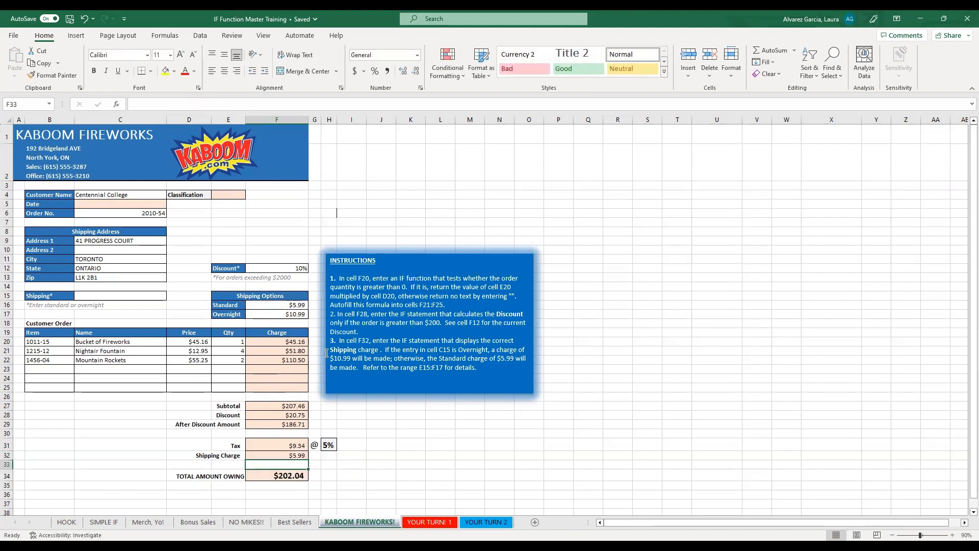
Check the shipping charge formula in F32 against the empty shipping entry in C15.
left_click(298, 454)
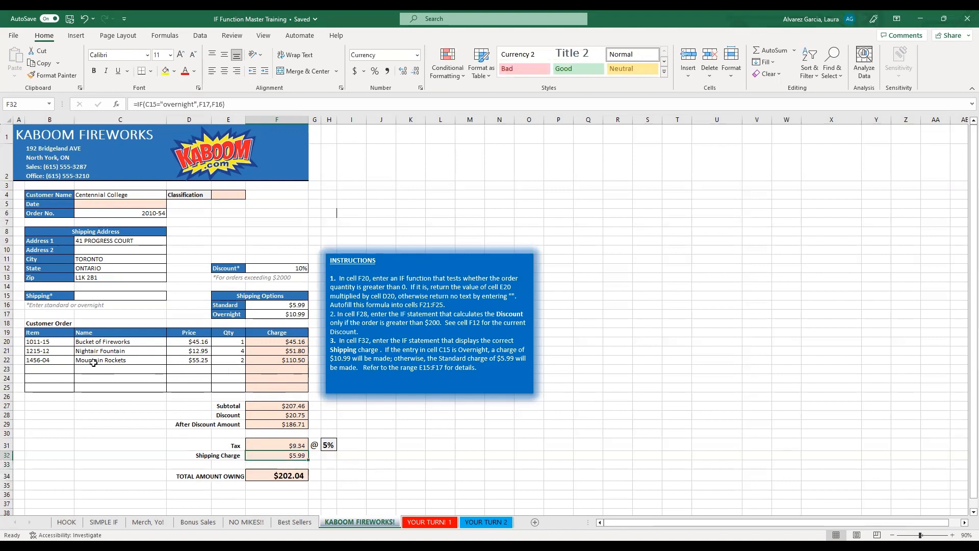
left_click(94, 299)
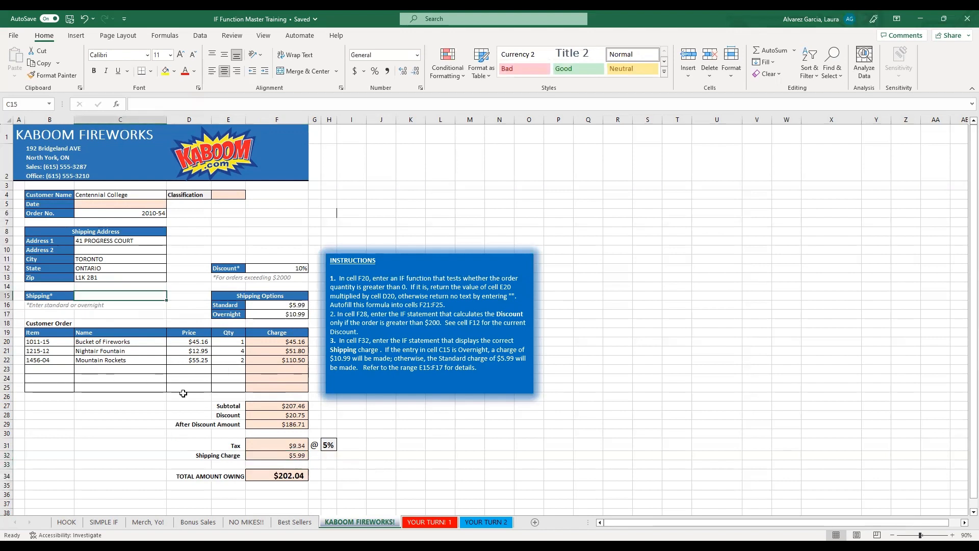
left_click(289, 456)
Enter overnight as the shipping type in C15 and check the shipping charge in F32.
left_click(110, 294)
type("overn")
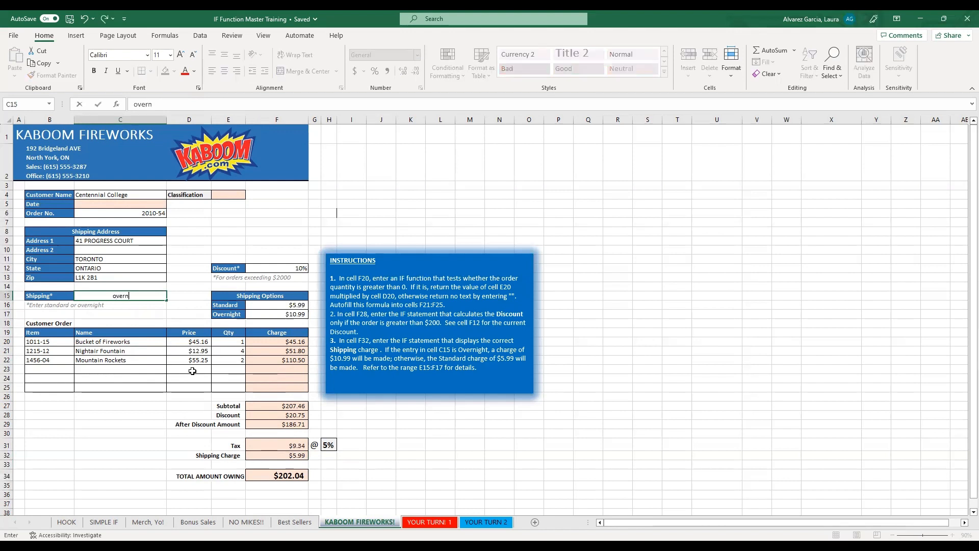
type("ight")
key("Return")
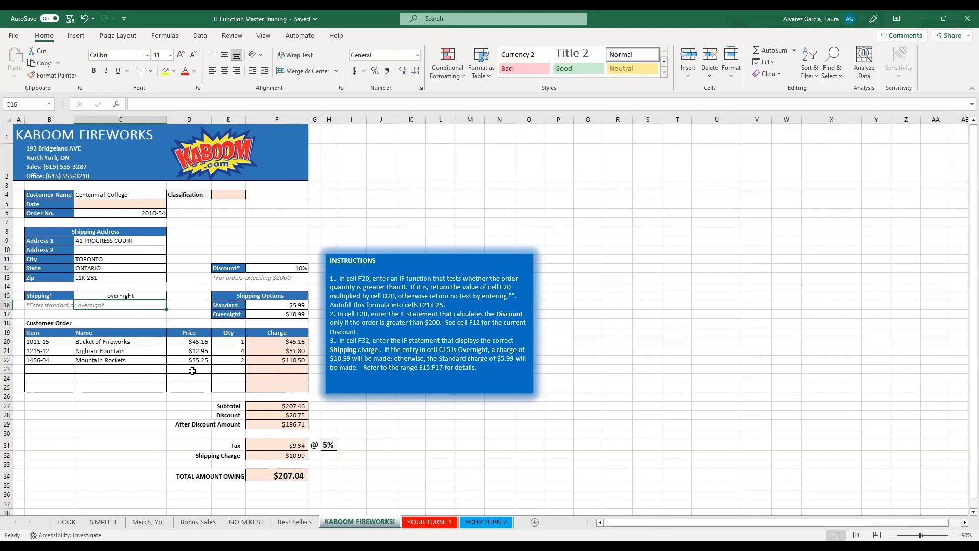
left_click(277, 455)
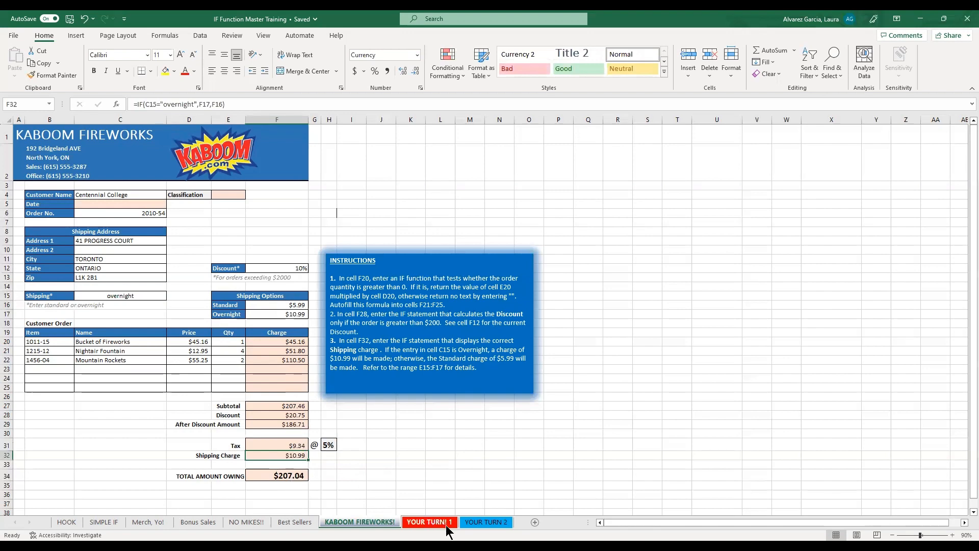
Go to the YOUR TURN 2 sheet and read the instructions for its 401(k) Max Contrib column.
left_click(468, 522)
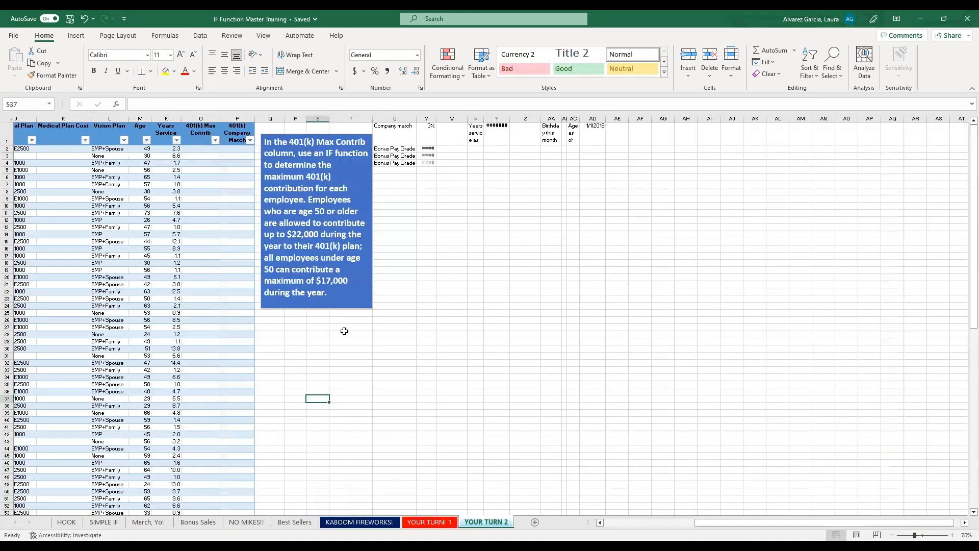
left_click(345, 313)
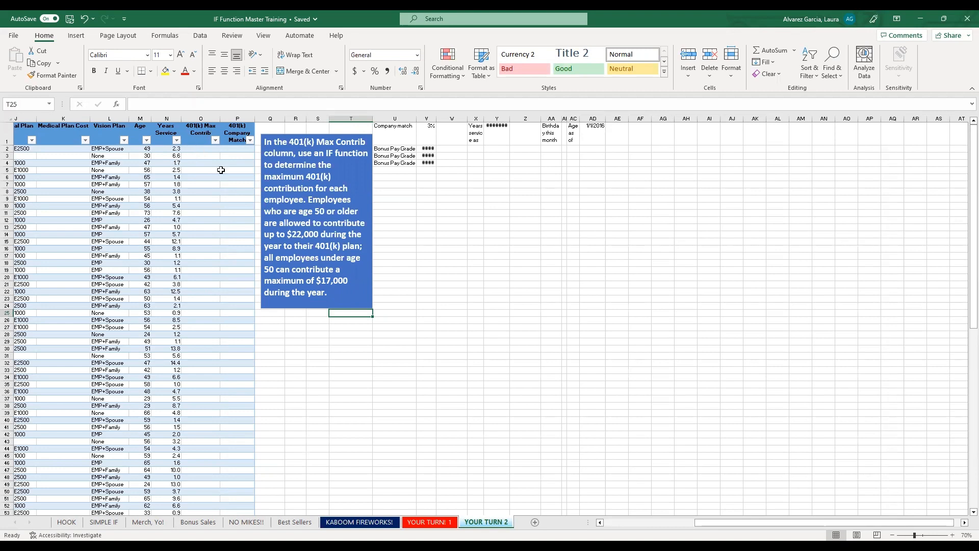
left_click(210, 148)
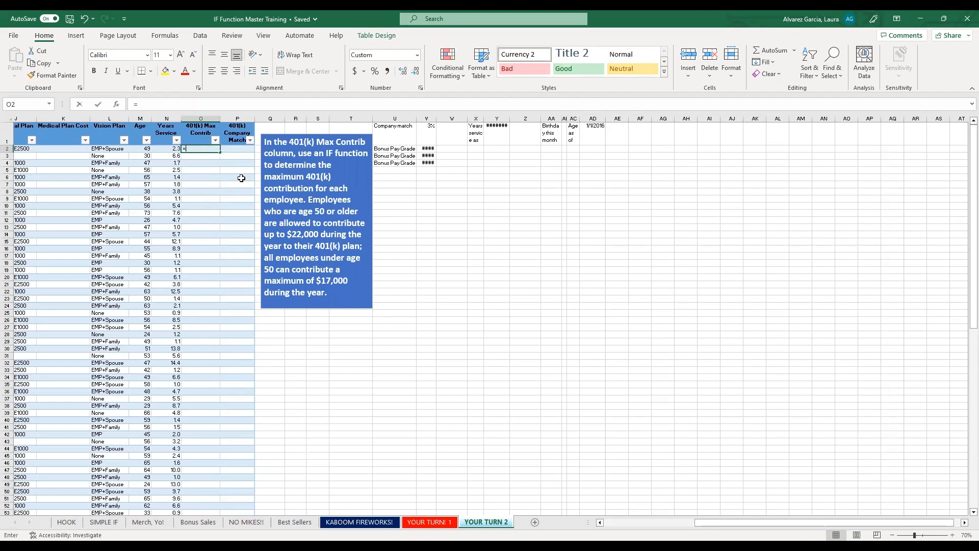
type("=IF(")
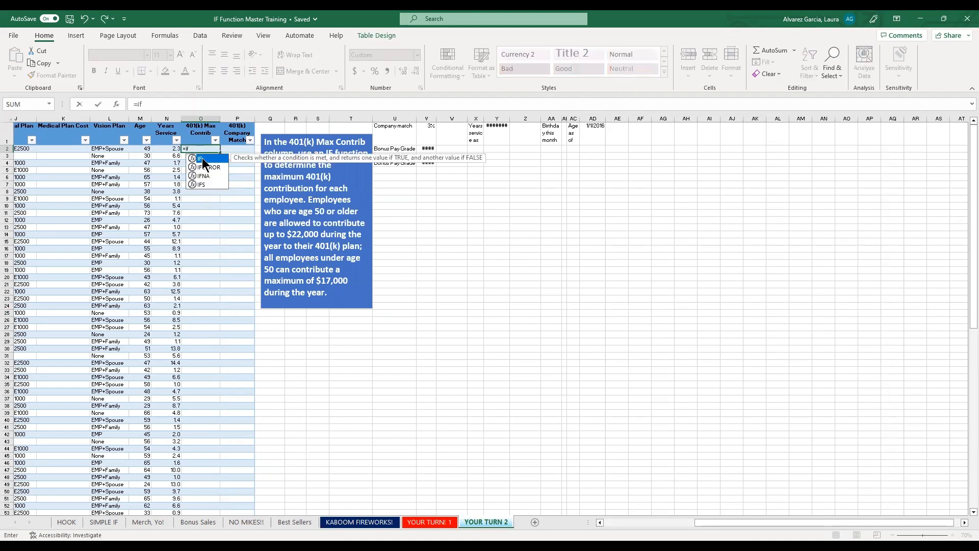
left_click(133, 148)
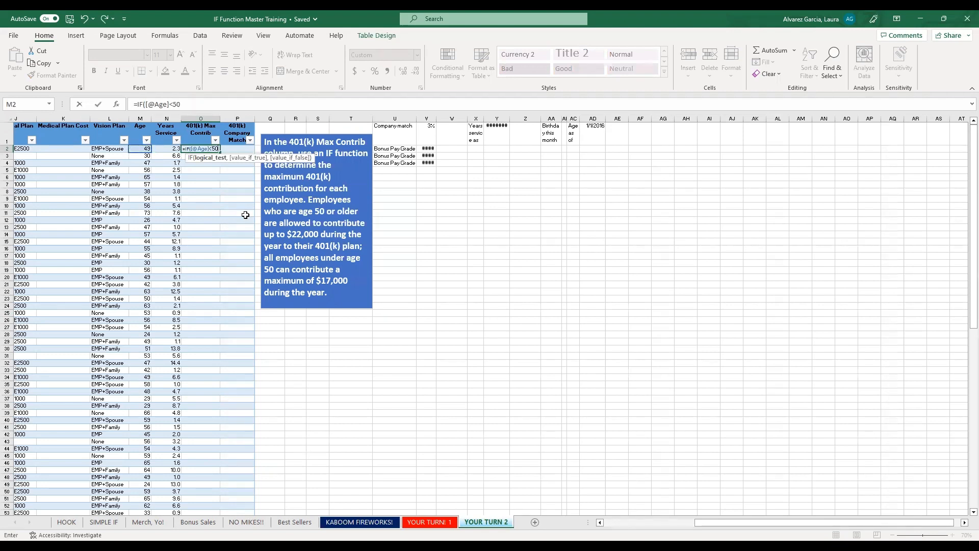
type(",")
key("BackSpace")
key("BackSpace")
key("BackSpace")
key("BackSpace")
type(",2200")
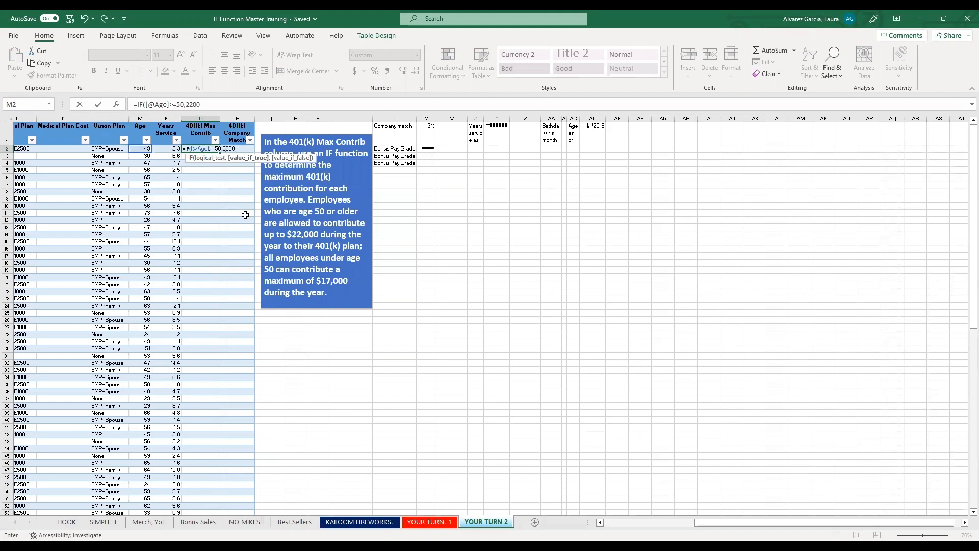
type("0,17000")
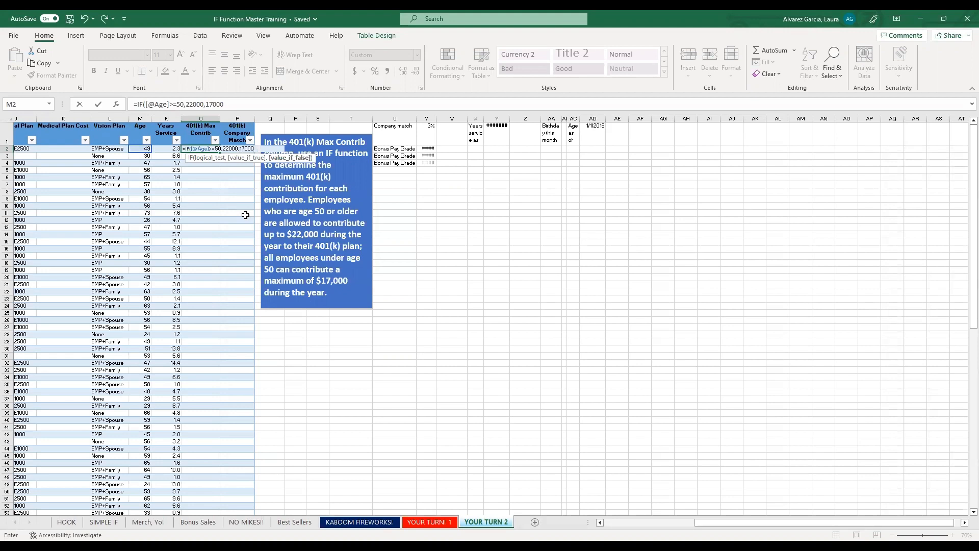
key("Return")
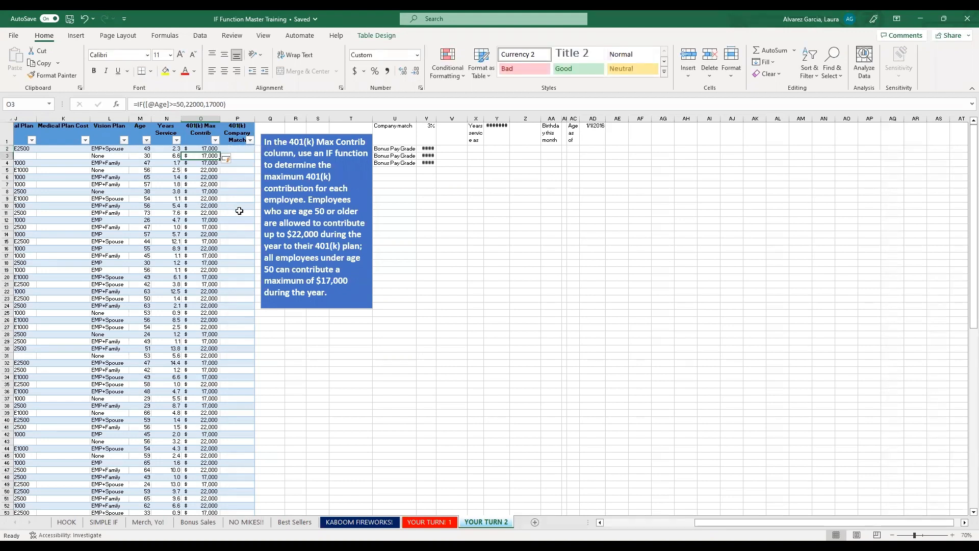
Review the 401(k) Max Contrib results down the table against the employees' ages.
left_click(213, 205)
left_click_drag(144, 151, 209, 383)
scroll(190, 315, "down", 11)
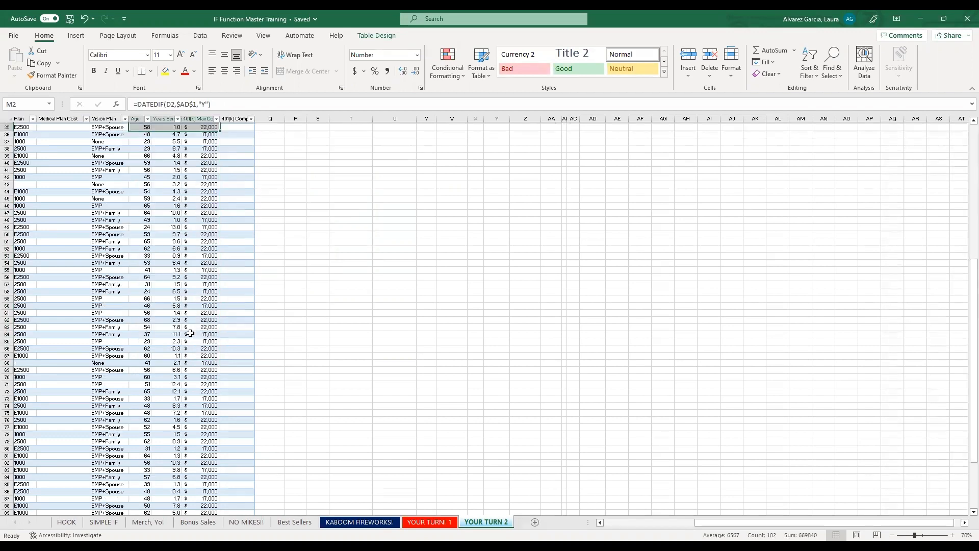
scroll(201, 219, "up", 11)
left_click(200, 220)
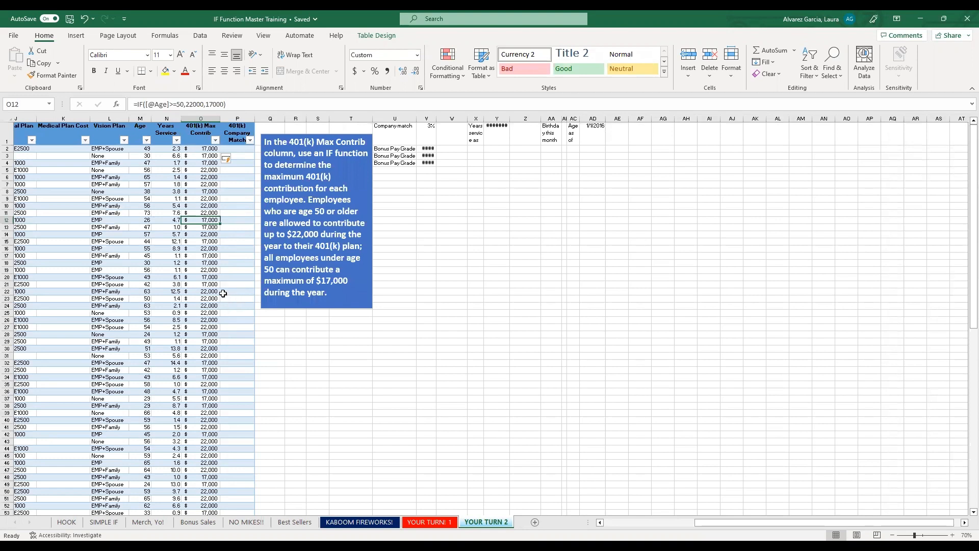
left_click_drag(214, 148, 210, 356)
left_click(210, 355)
left_click(159, 286)
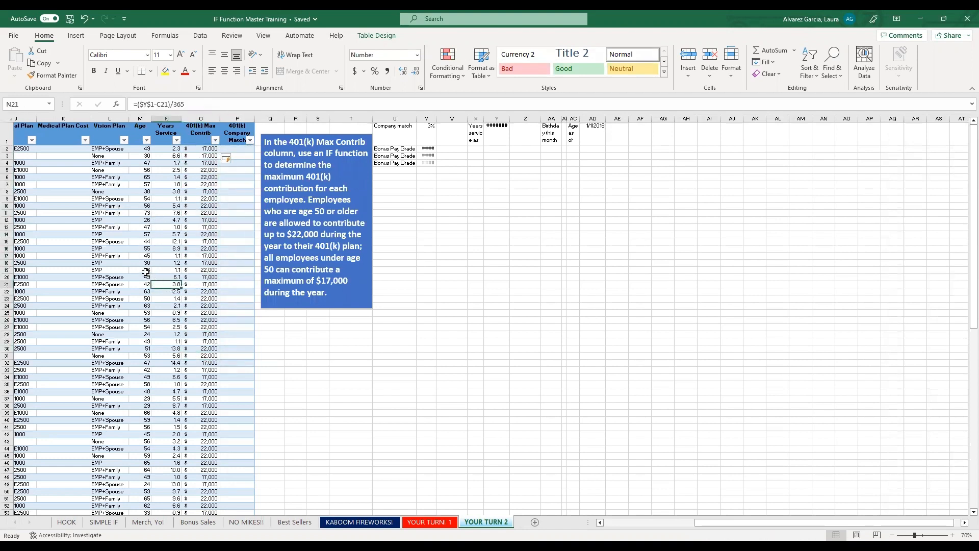
Compare the age with the 401(k) Max Contrib result in rows 19 and 18.
left_click_drag(146, 271, 203, 269)
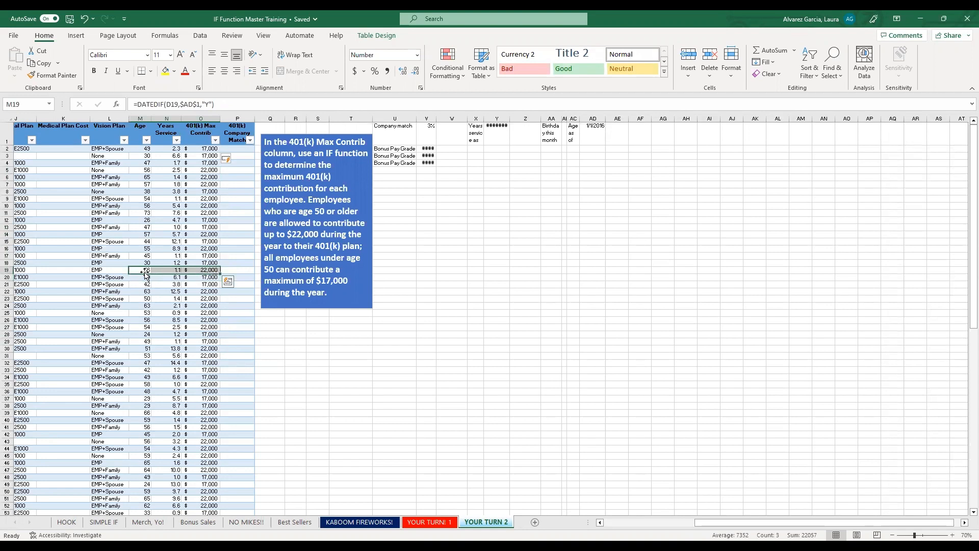
left_click(205, 270)
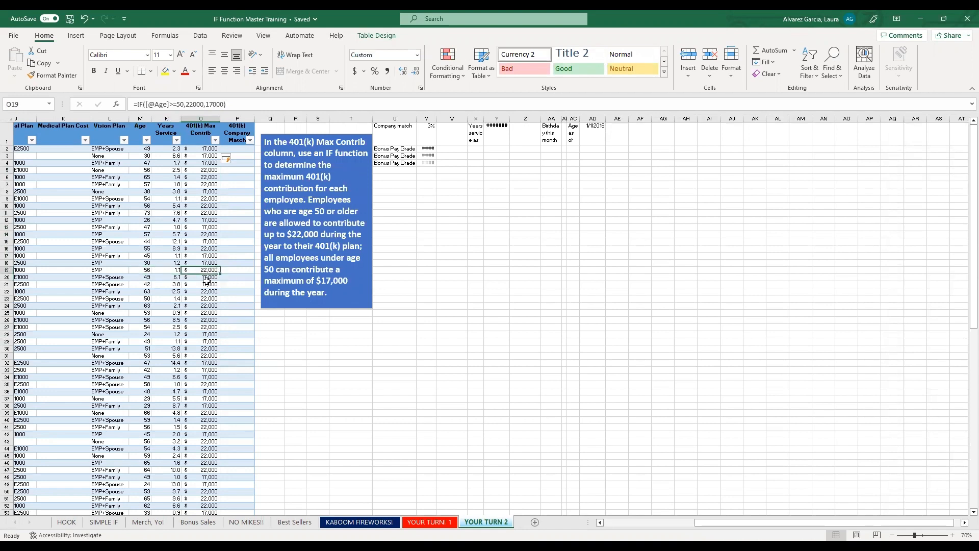
left_click_drag(145, 263, 214, 267)
left_click(213, 264)
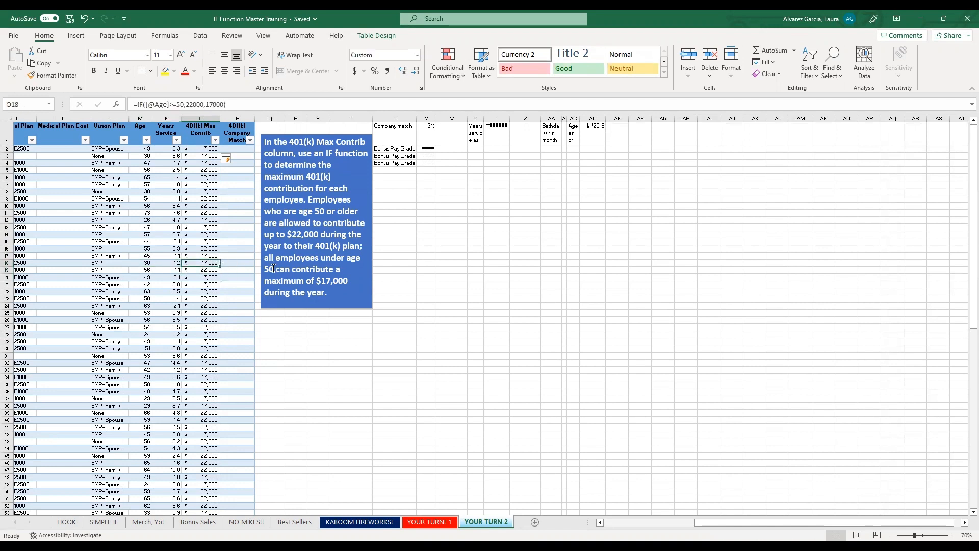